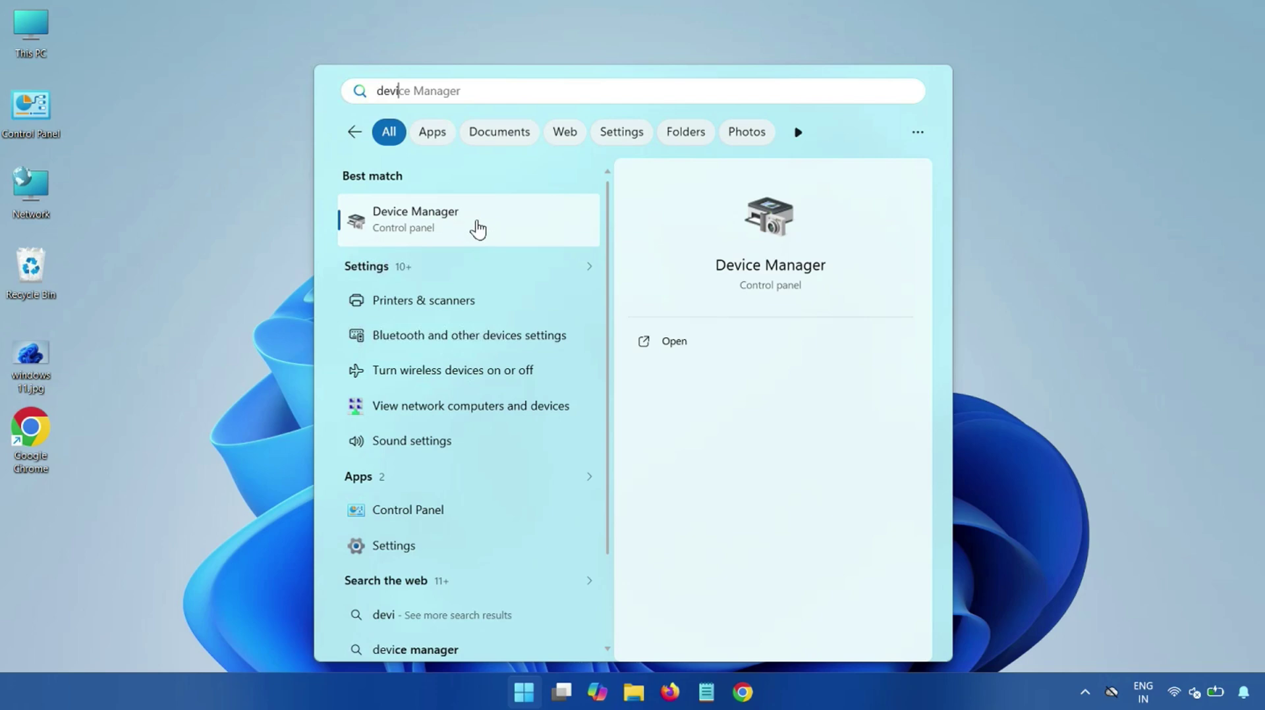
Step: Open Device Manager and expand the Cameras category to list the installed webcam
left_click(473, 224)
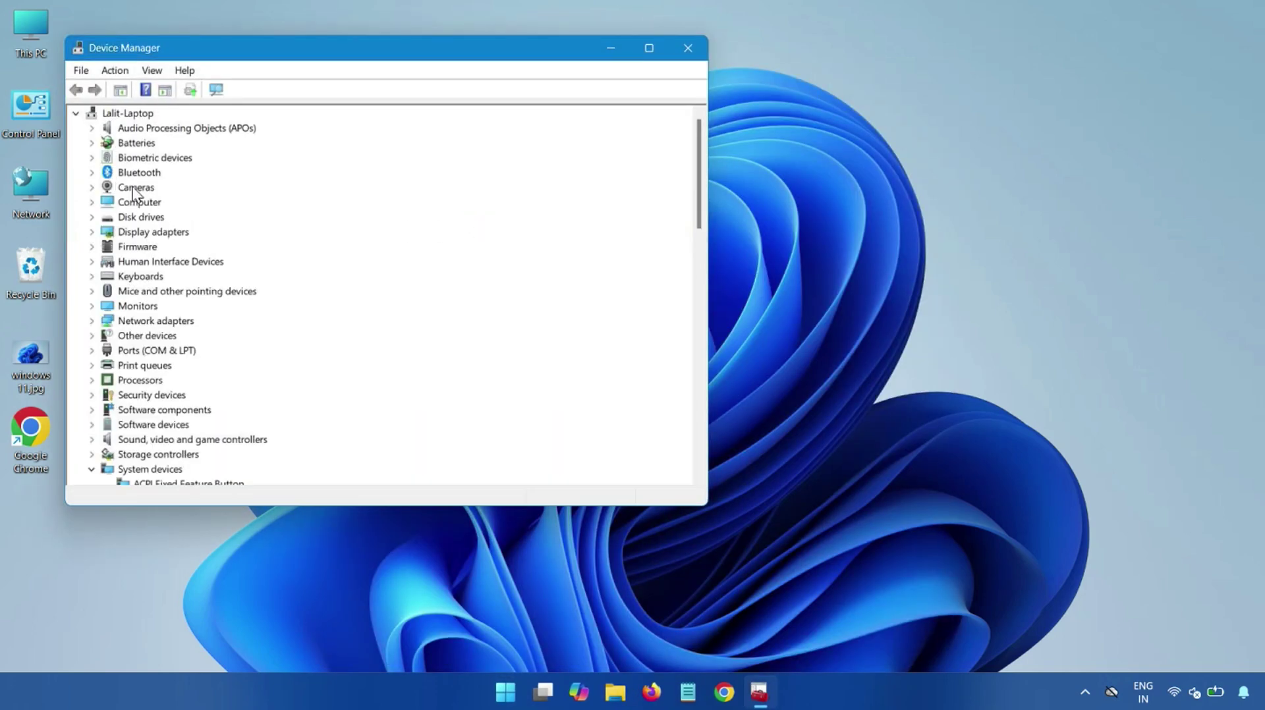
left_click(134, 187)
left_click_drag(338, 59, 716, 97)
left_click(471, 225)
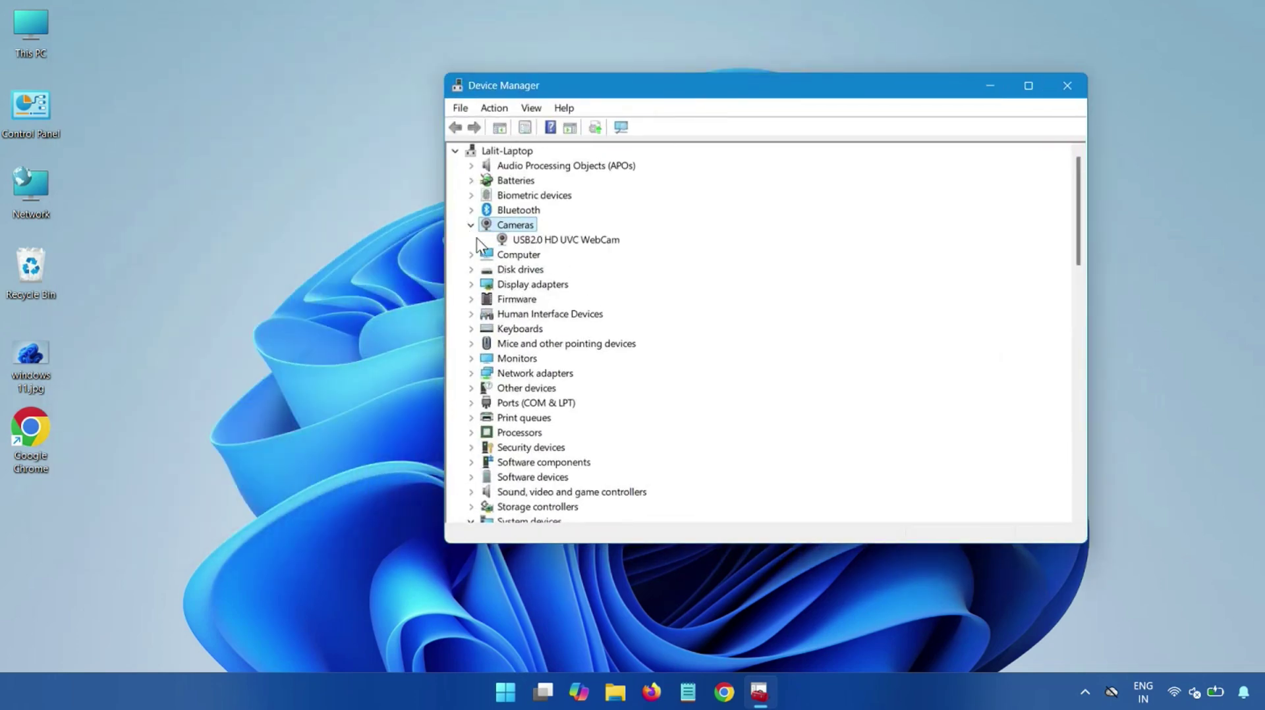
Step: Uninstall the USB2.0 HD UVC WebCam device and confirm the removal
right_click(575, 241)
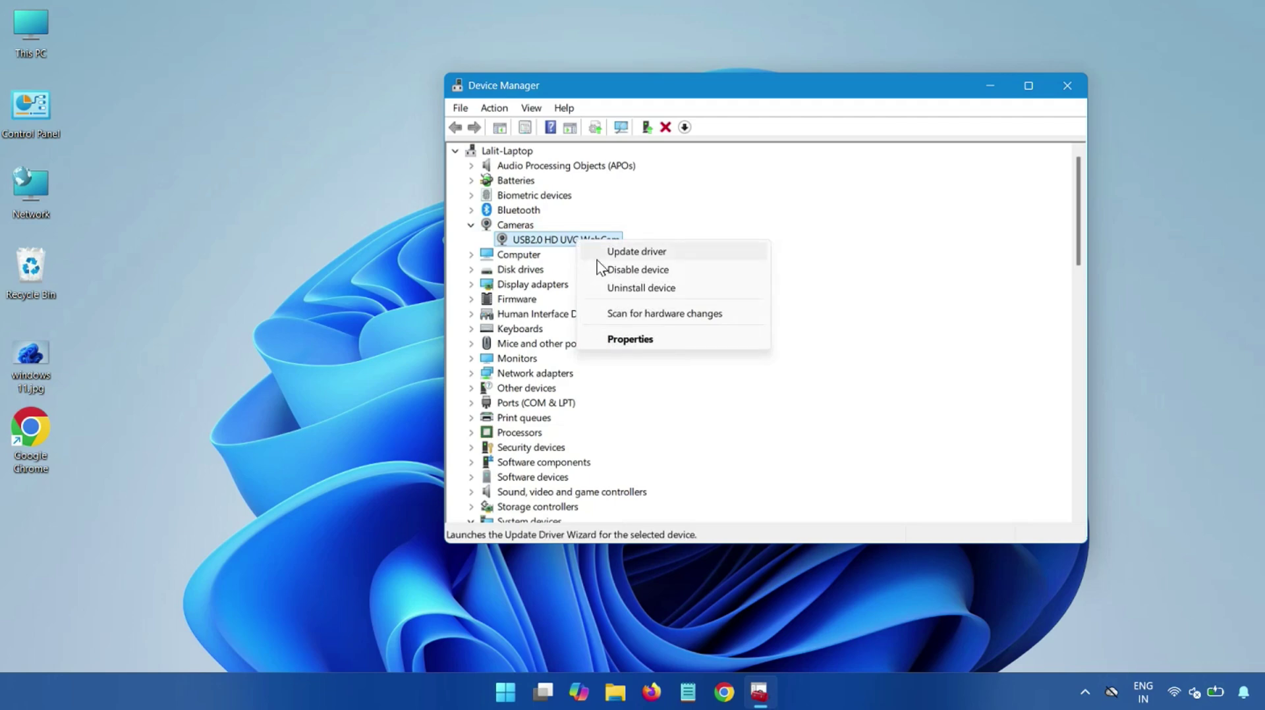
left_click(636, 288)
left_click(646, 409)
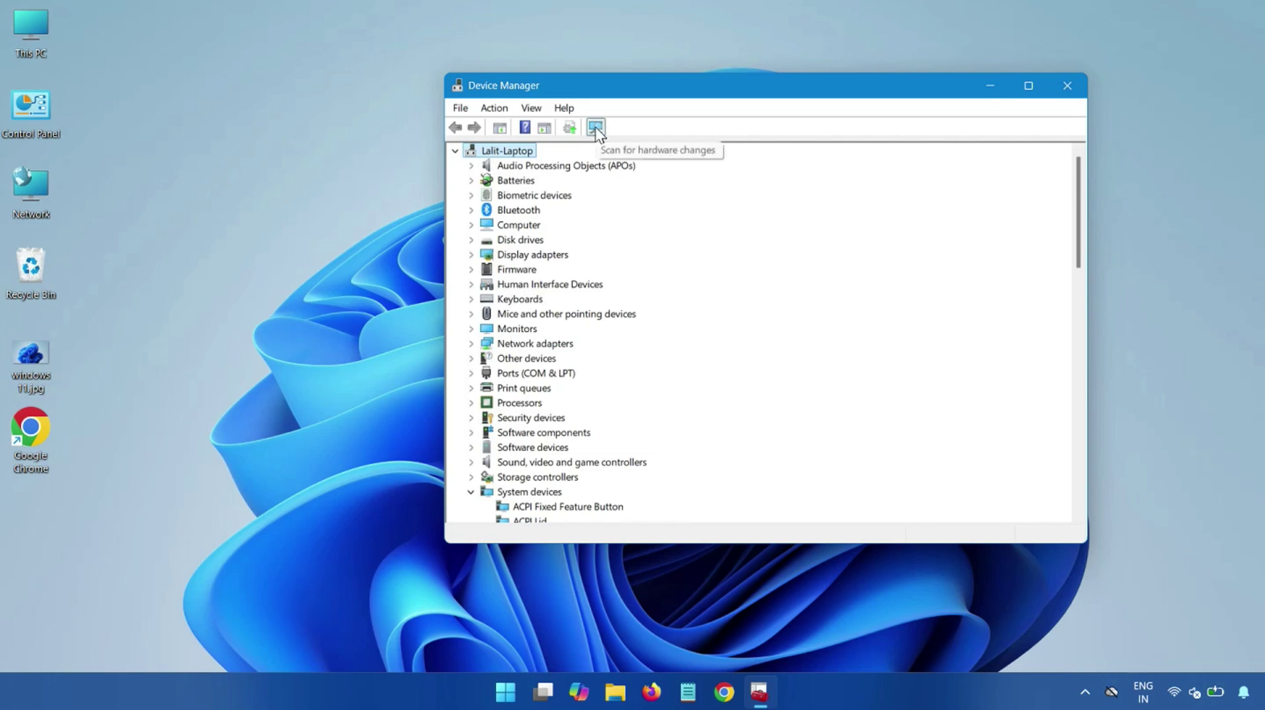
Step: Scan the computer for hardware changes, and close Device Manager
left_click(458, 107)
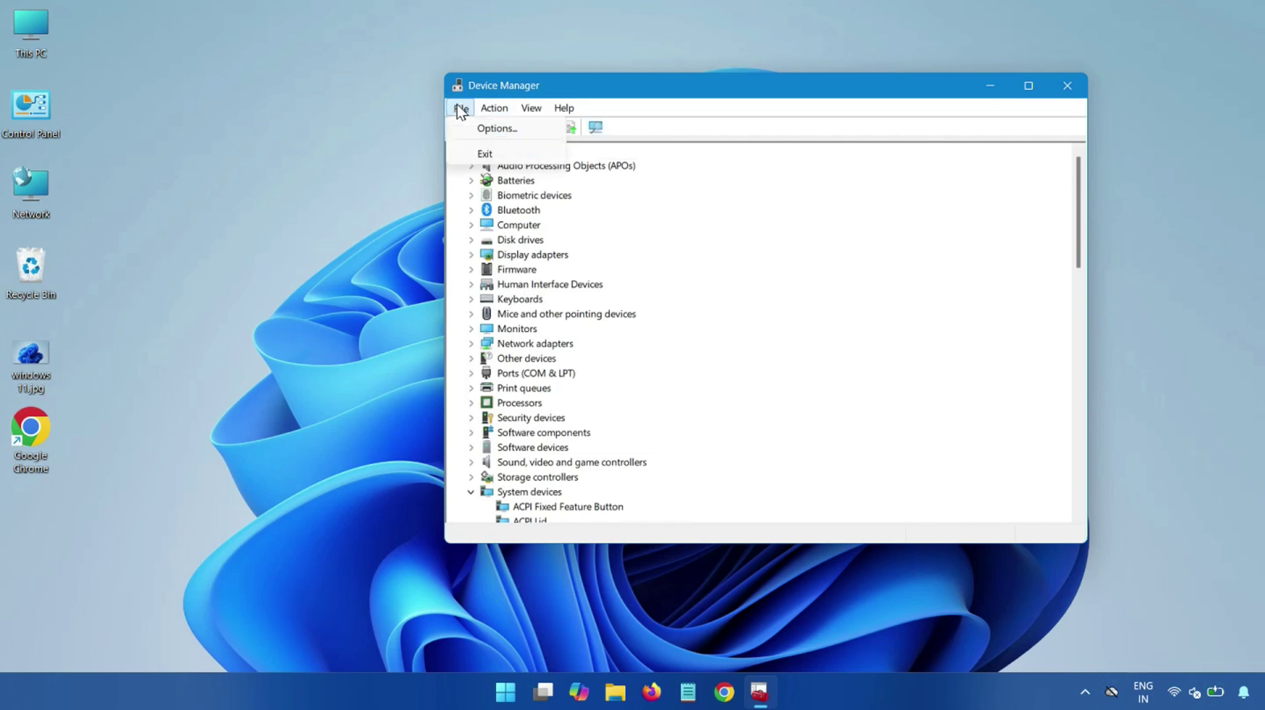
mouse_move(484, 106)
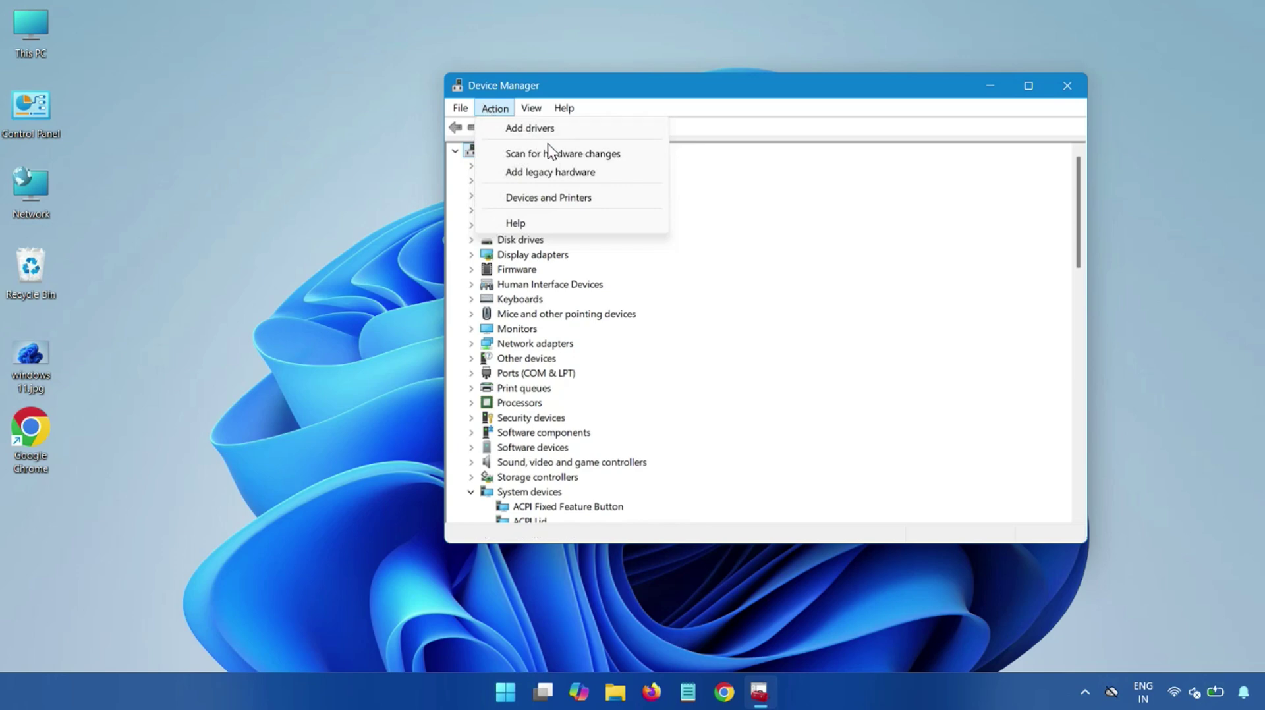
left_click(693, 129)
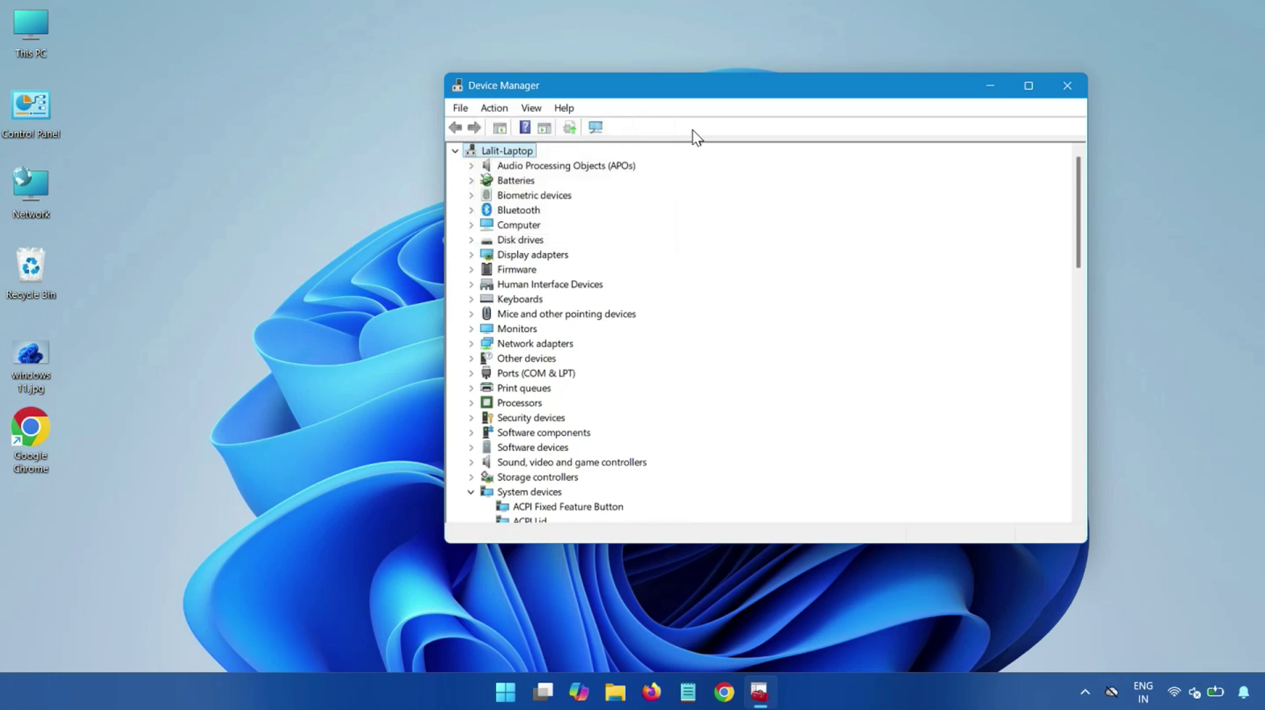
left_click(493, 110)
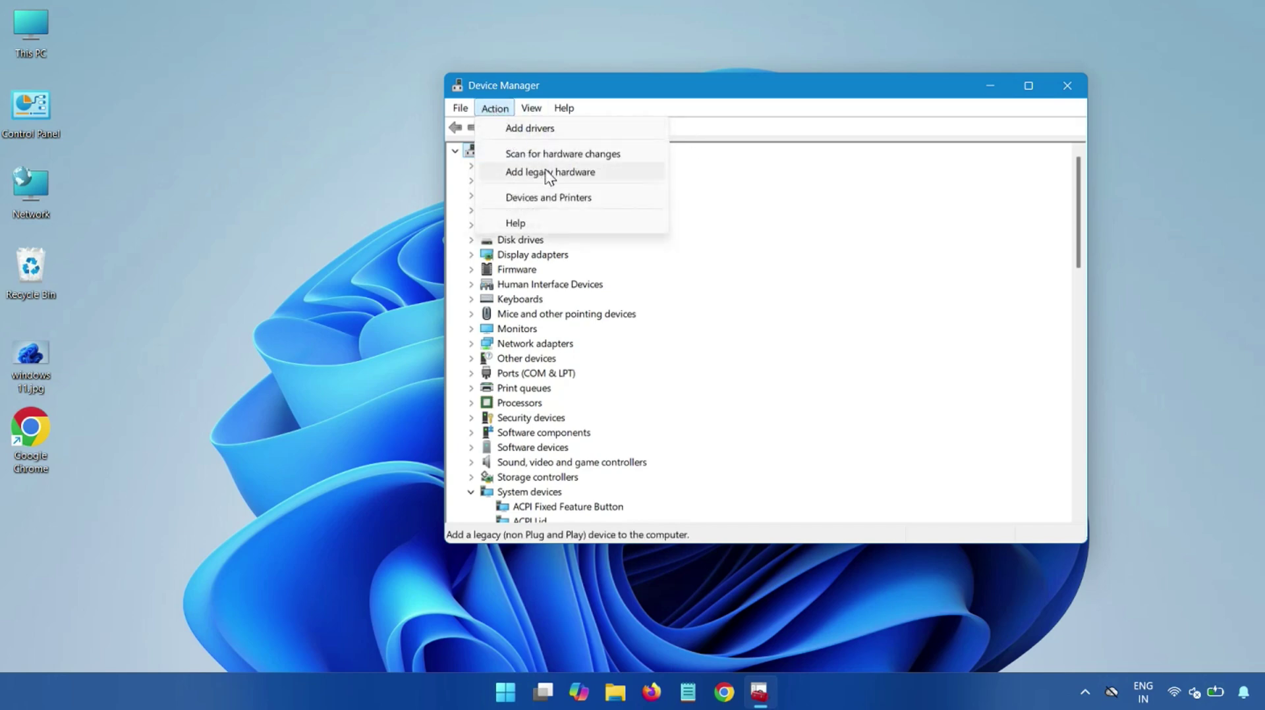
left_click(577, 158)
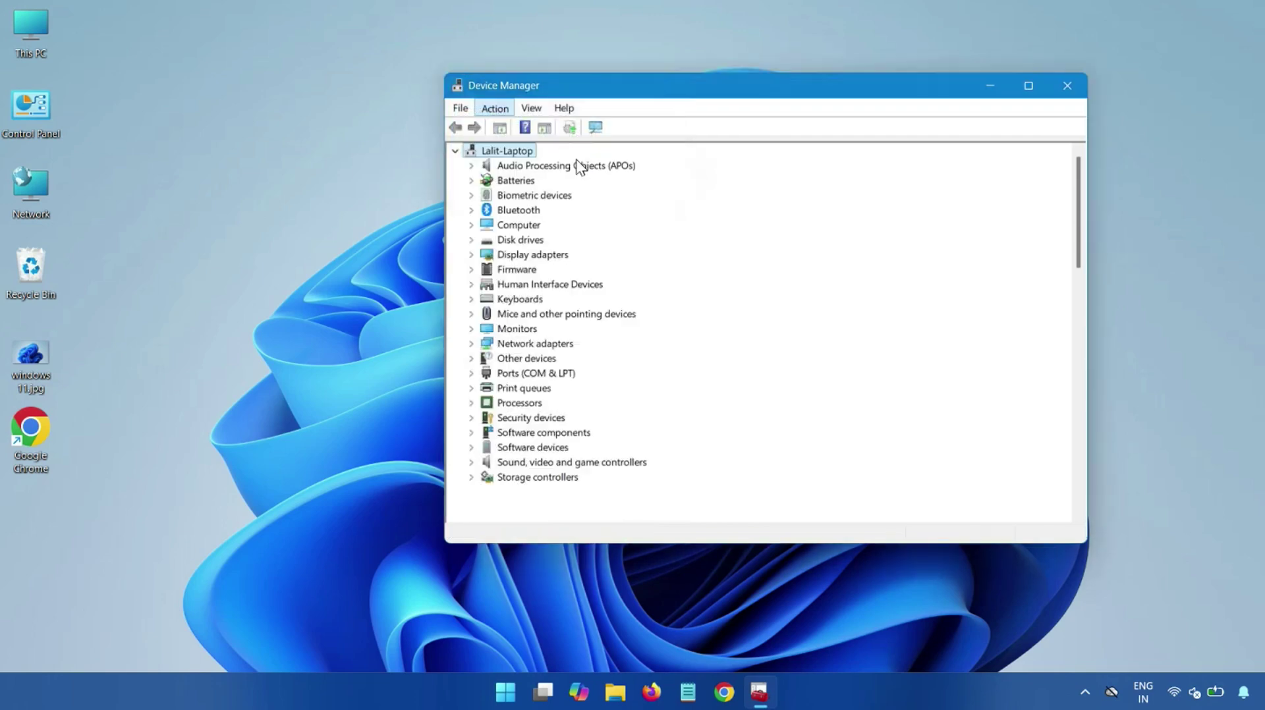
left_click(1068, 86)
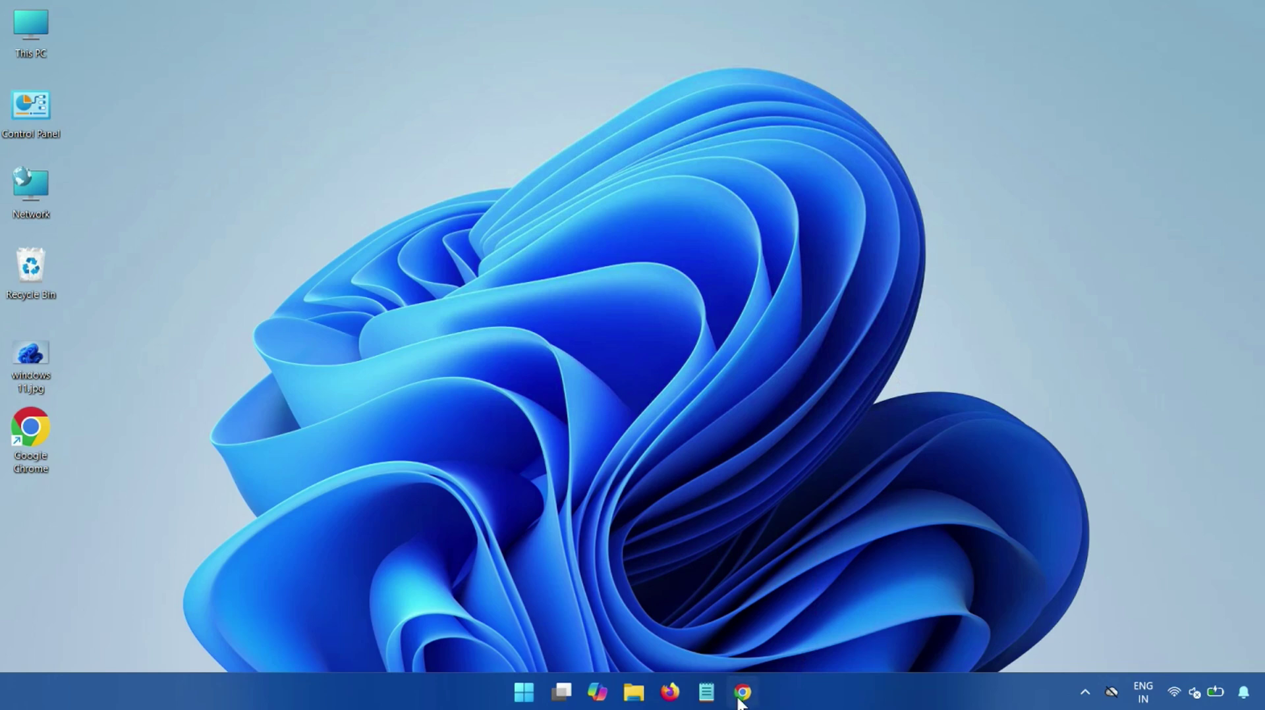
Step: Switch to Chrome and change the Google search to "hp 250 g7 camera driver"
left_click(743, 675)
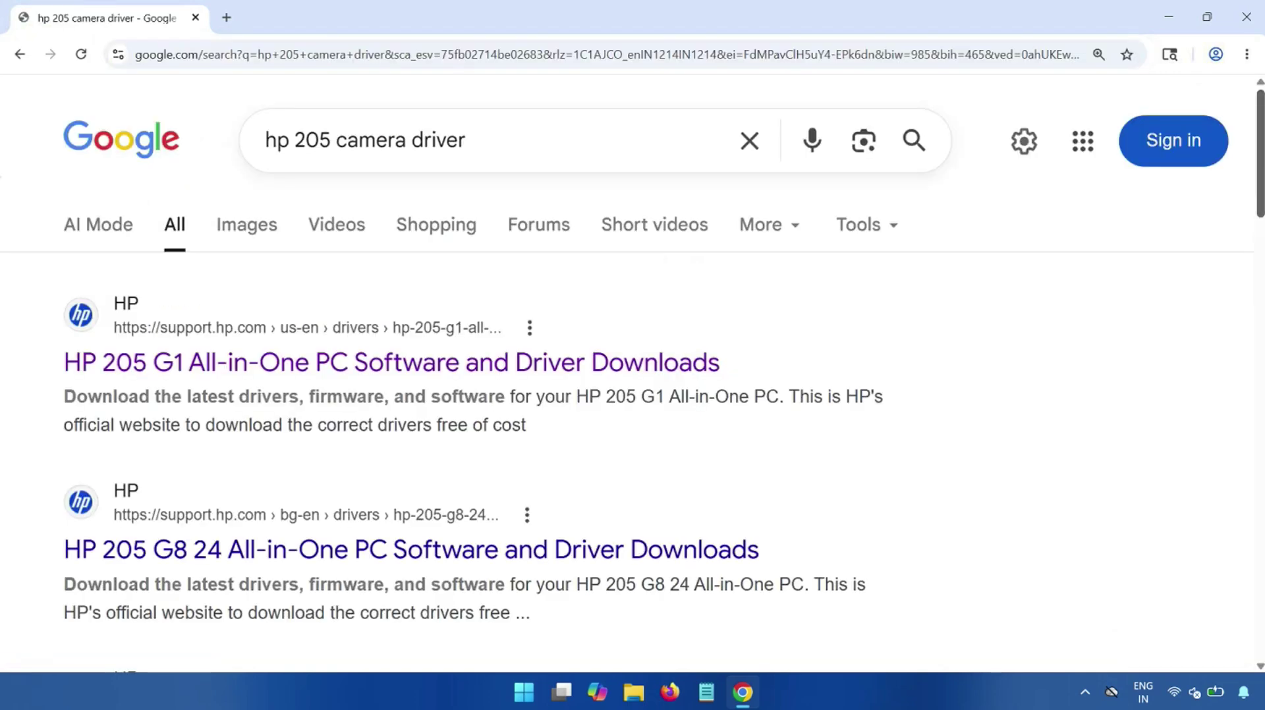
left_click(331, 140)
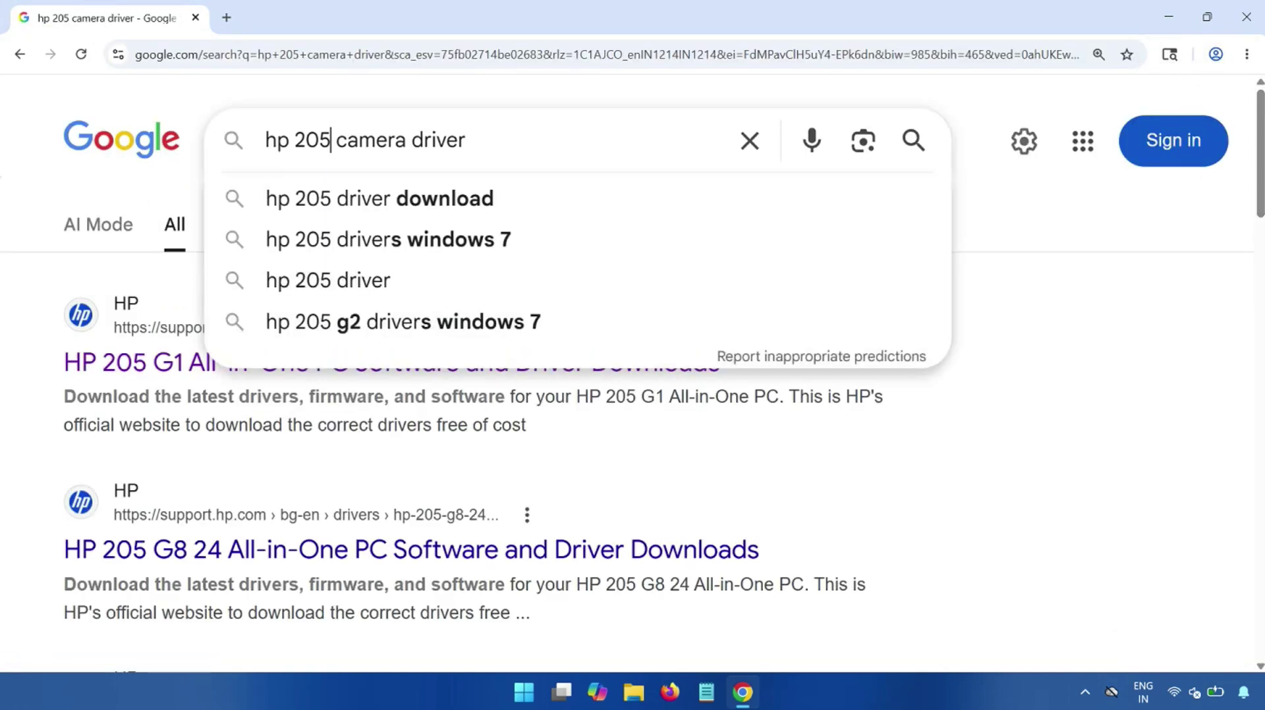
key("shift+Left")
key("shift+Left")
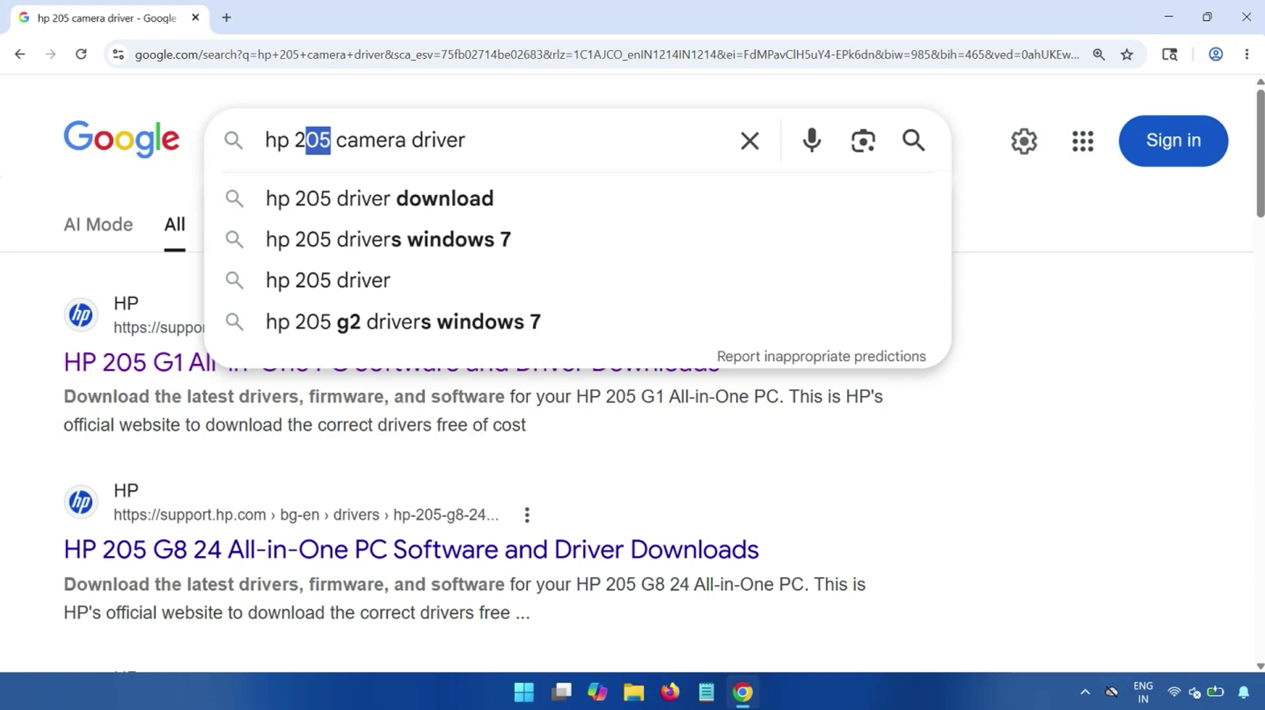
type("50")
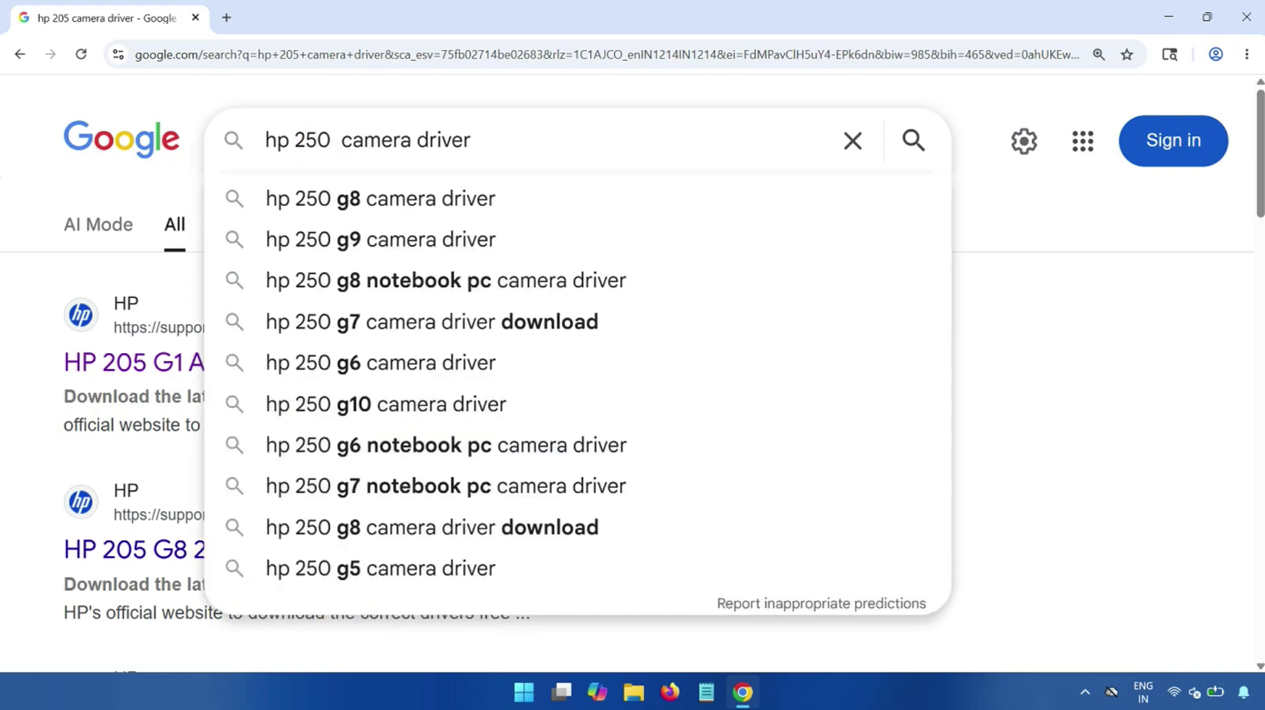
type(" g7")
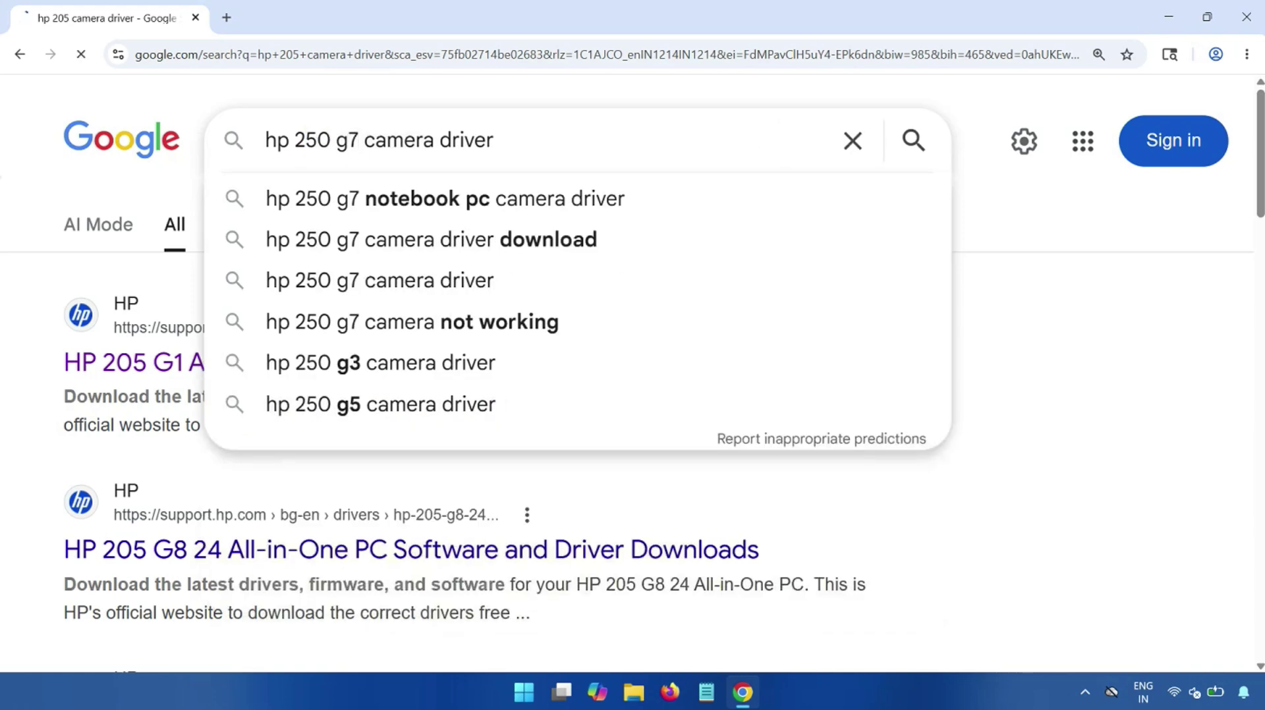
key("Return")
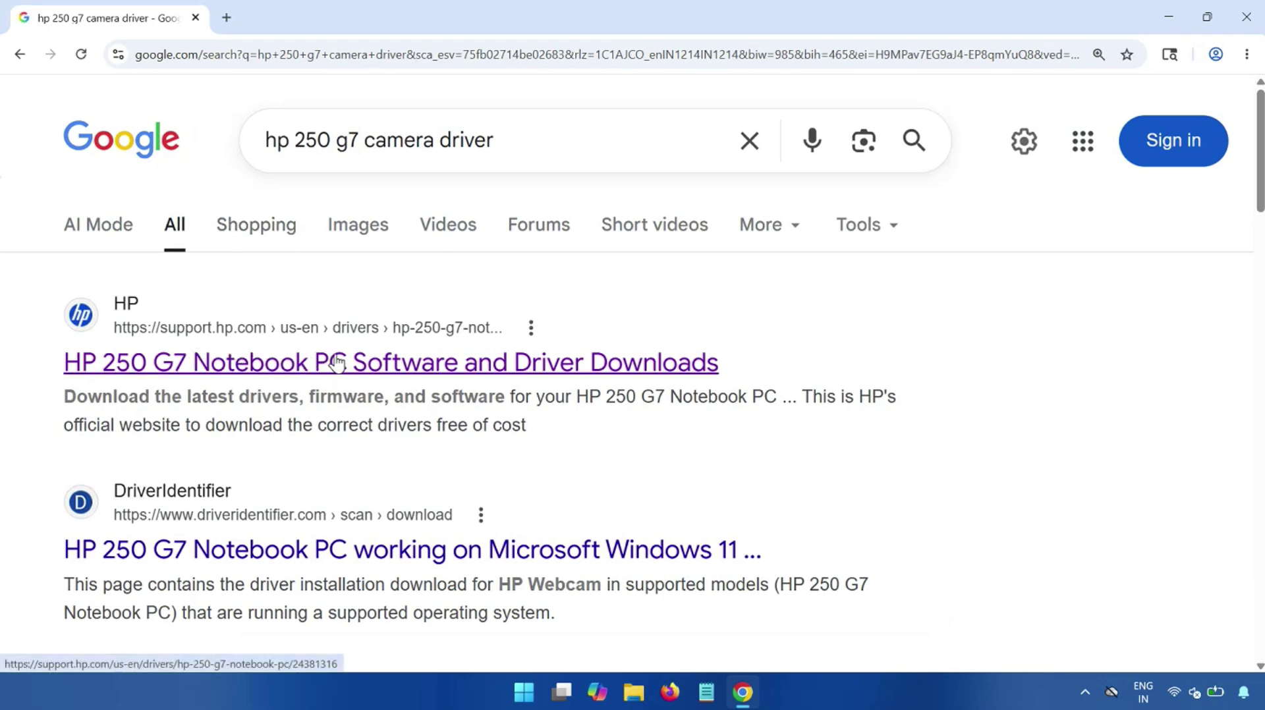
Step: Open HP's driver page for the HP 250 G7 Notebook PC and submit Windows 10 Version 20H2 (64-bit) as the operating system version
left_click(398, 361)
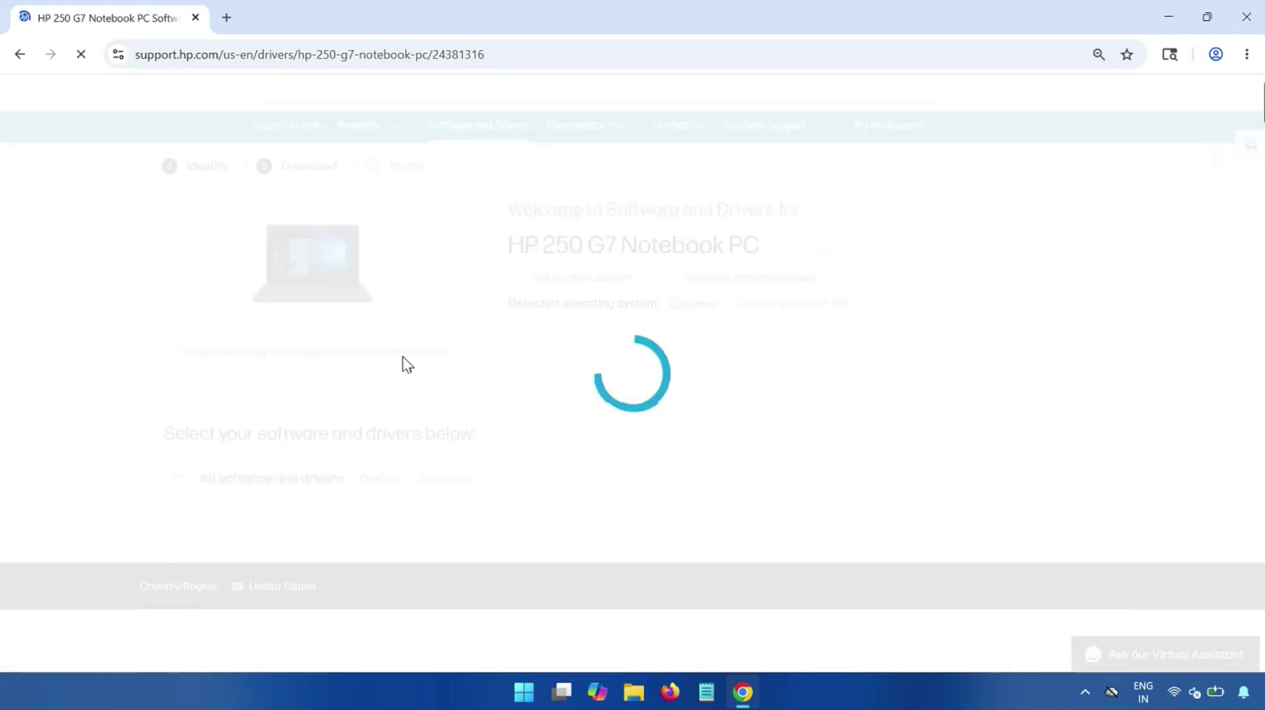
scroll(519, 485, "down", 2)
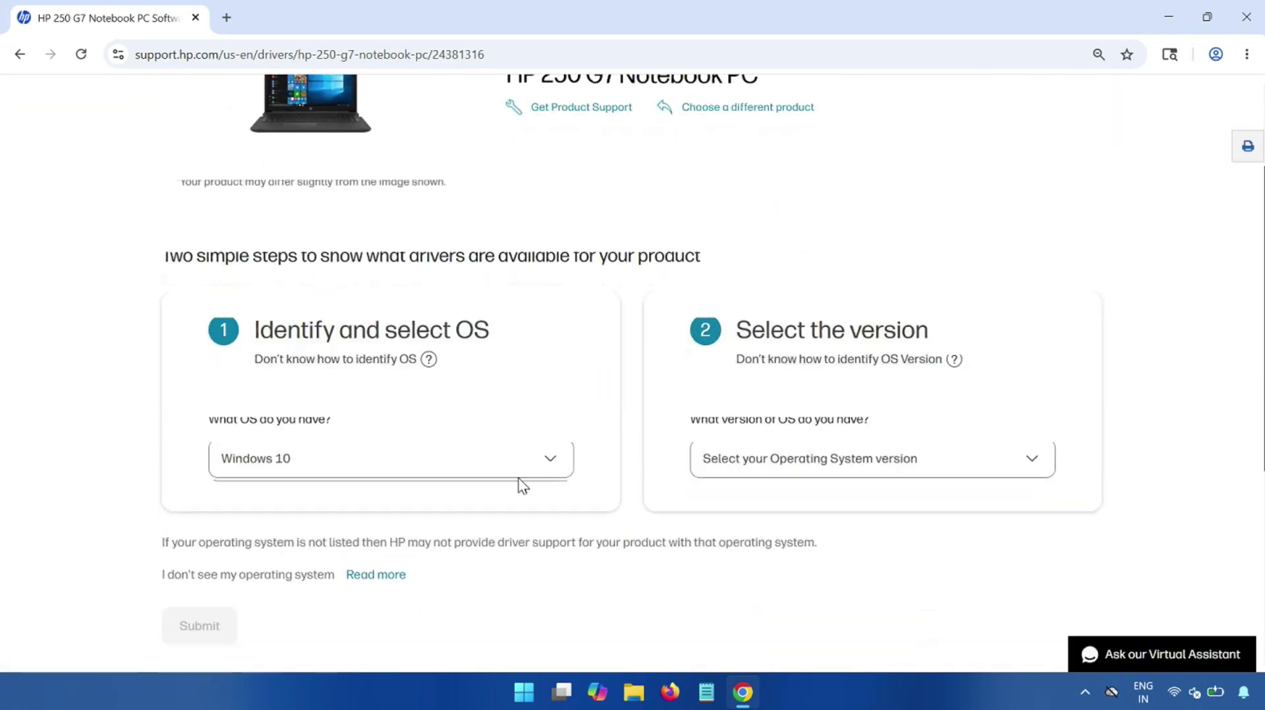
left_click(894, 461)
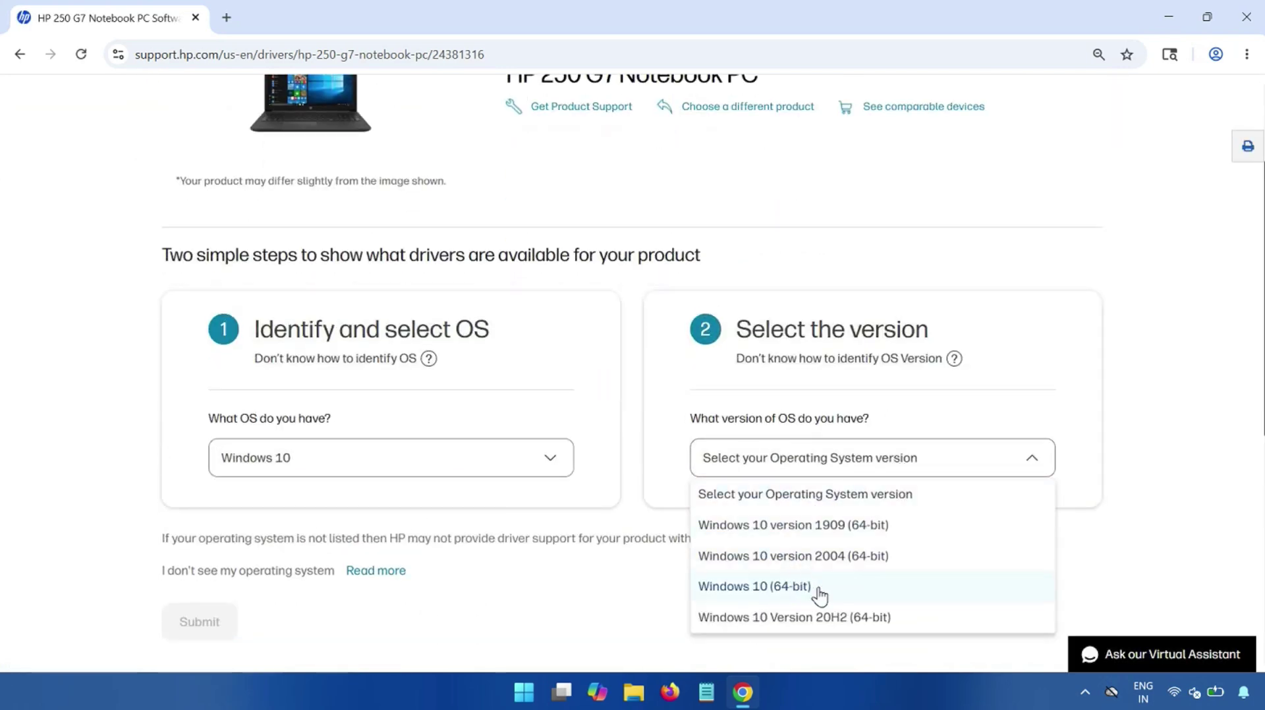
scroll(837, 527, "down", 1)
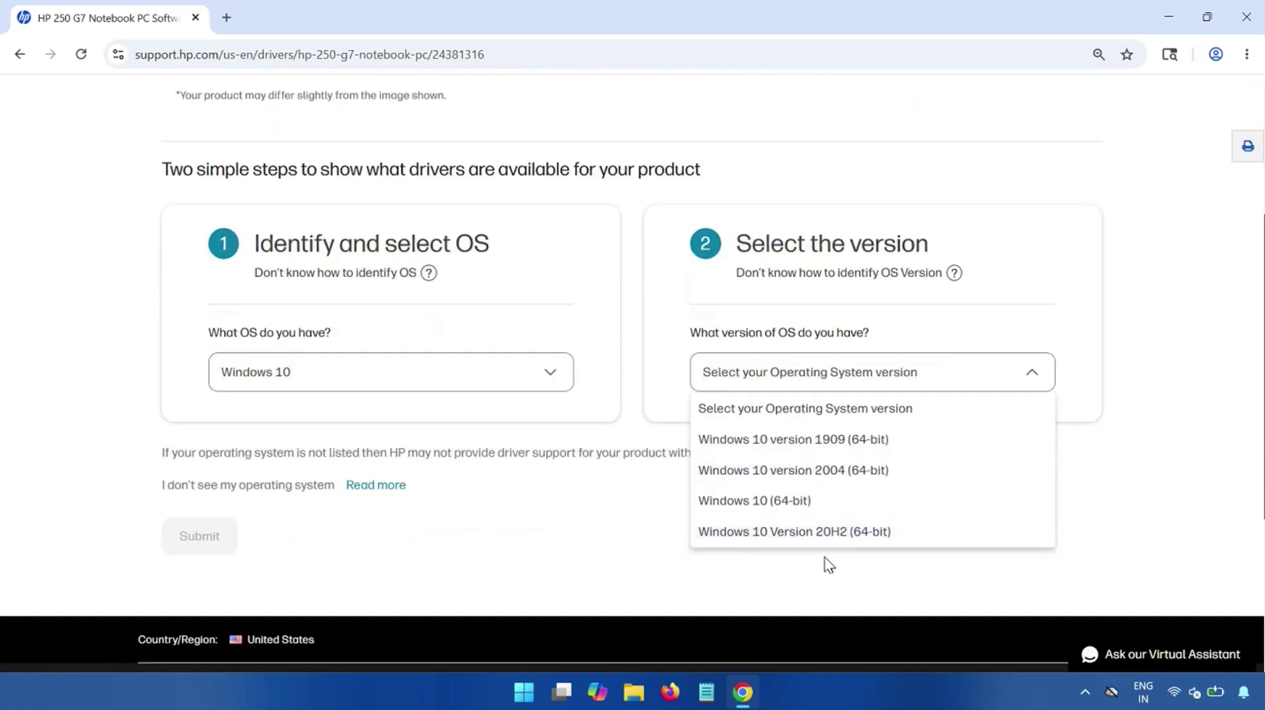
left_click(786, 534)
left_click(174, 535)
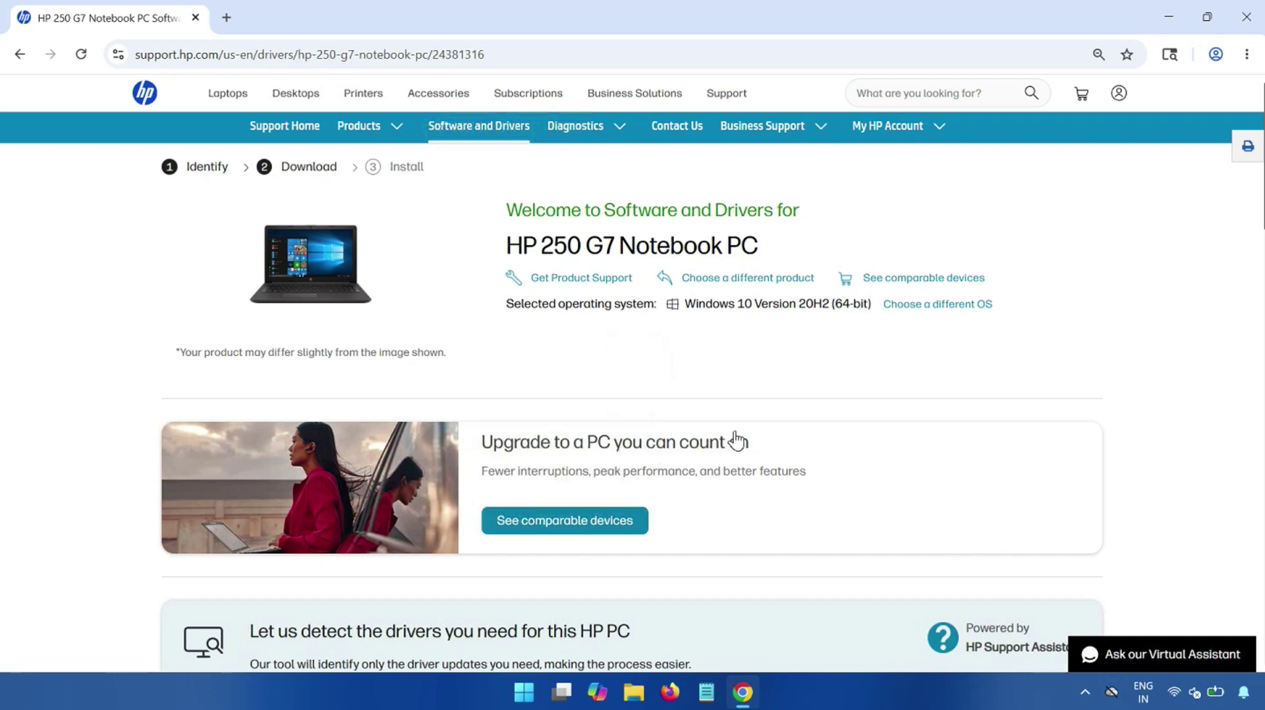
Step: Download the Realtek Webcam Driver from the Driver-Keyboard, Mouse and Input Devices category
scroll(762, 445, "down", 3)
scroll(531, 528, "down", 5)
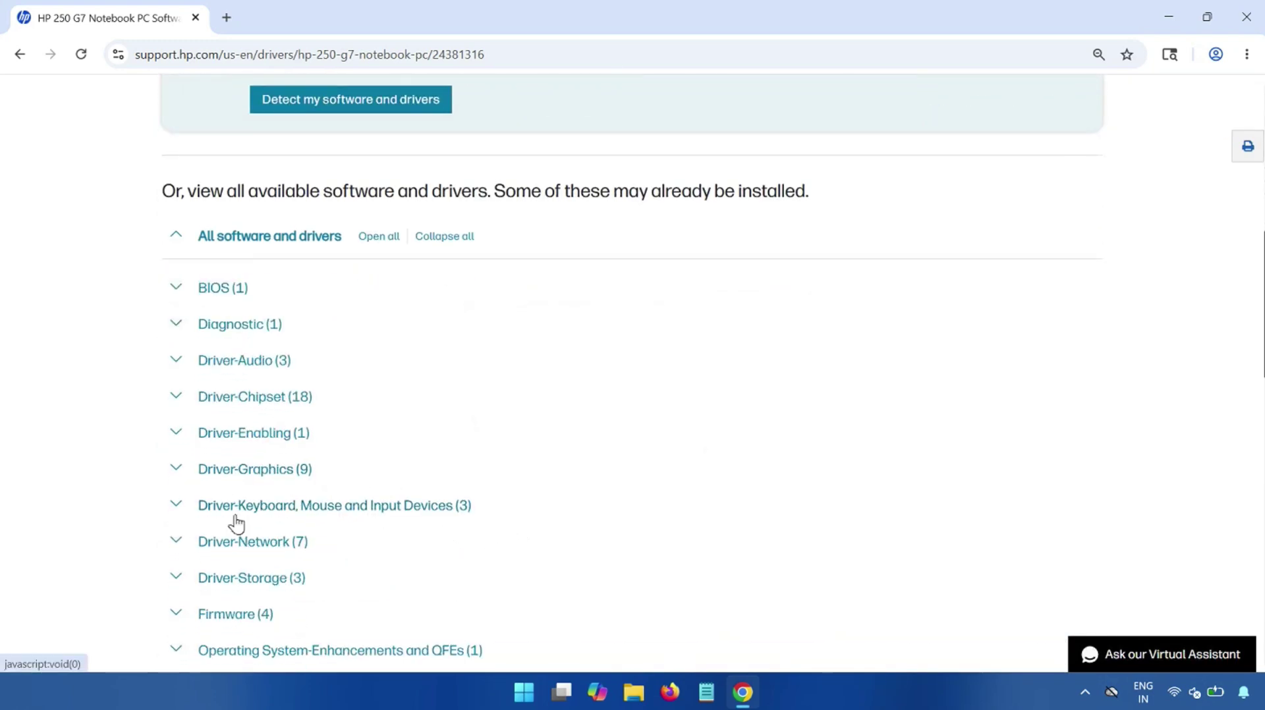
scroll(420, 579, "down", 1)
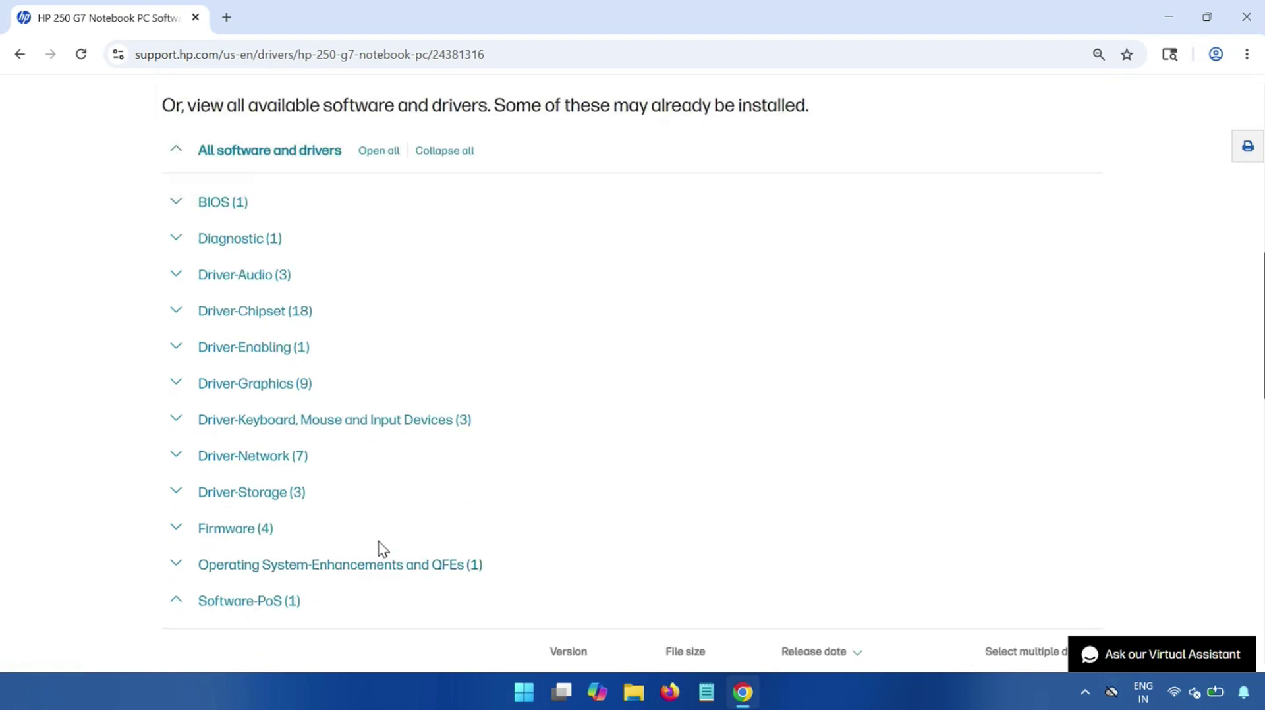
scroll(1260, 207, "up", 1)
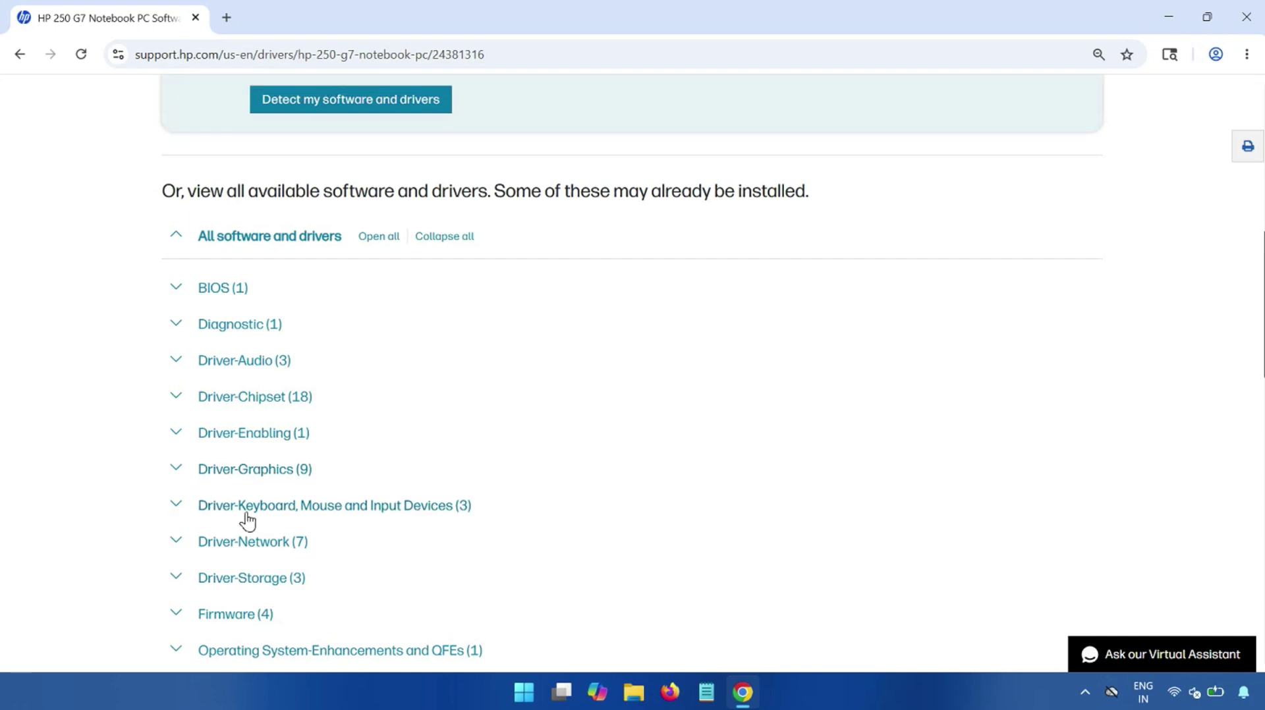
left_click(175, 511)
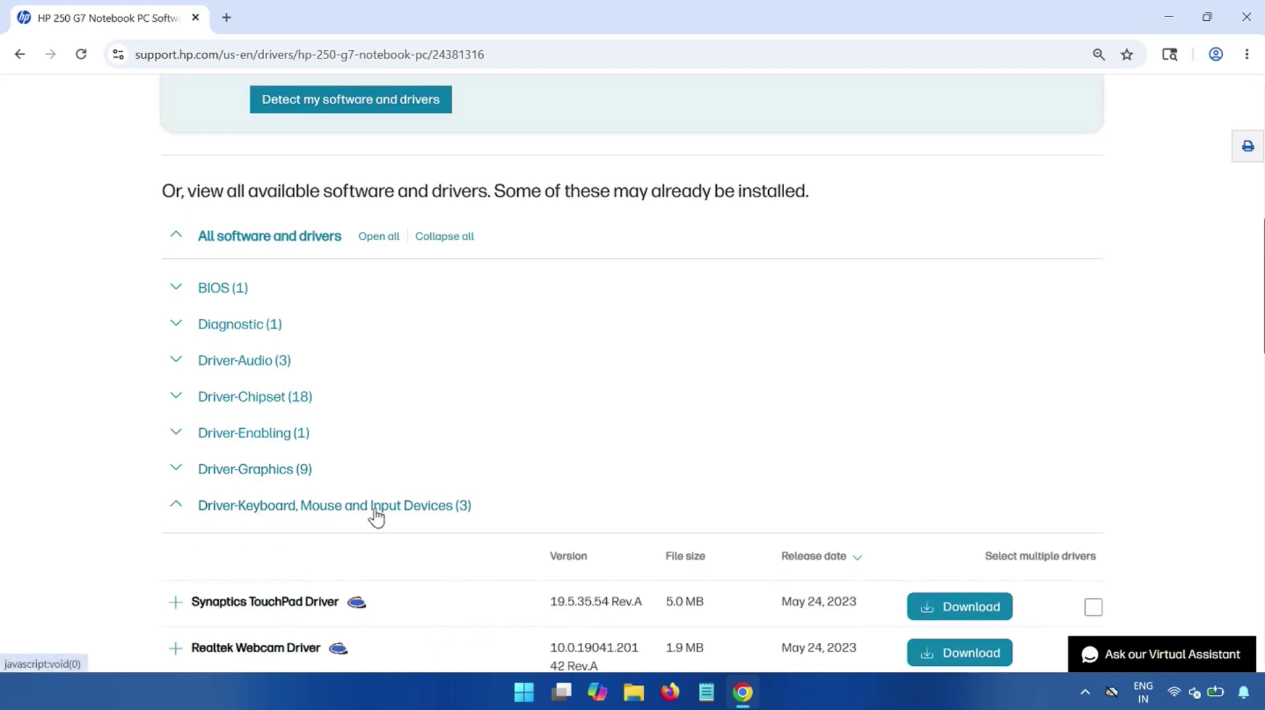
scroll(485, 516, "down", 2)
scroll(456, 511, "down", 1)
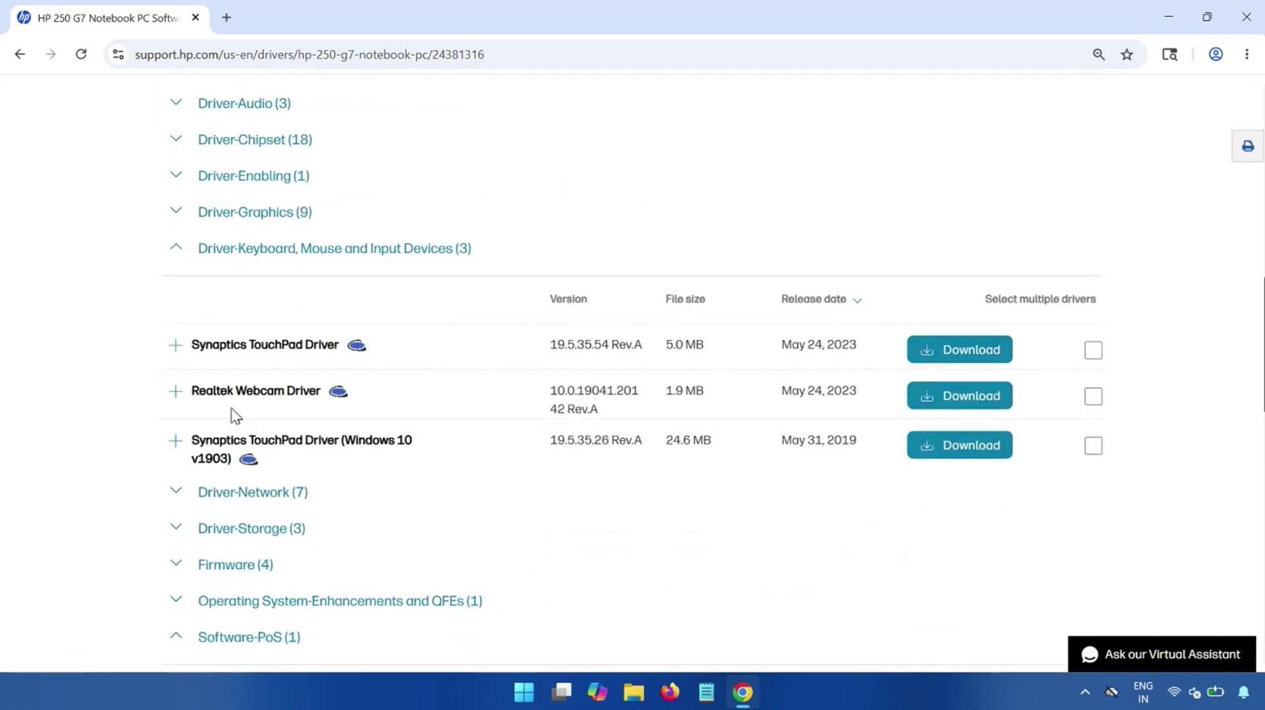
left_click_drag(236, 391, 316, 391)
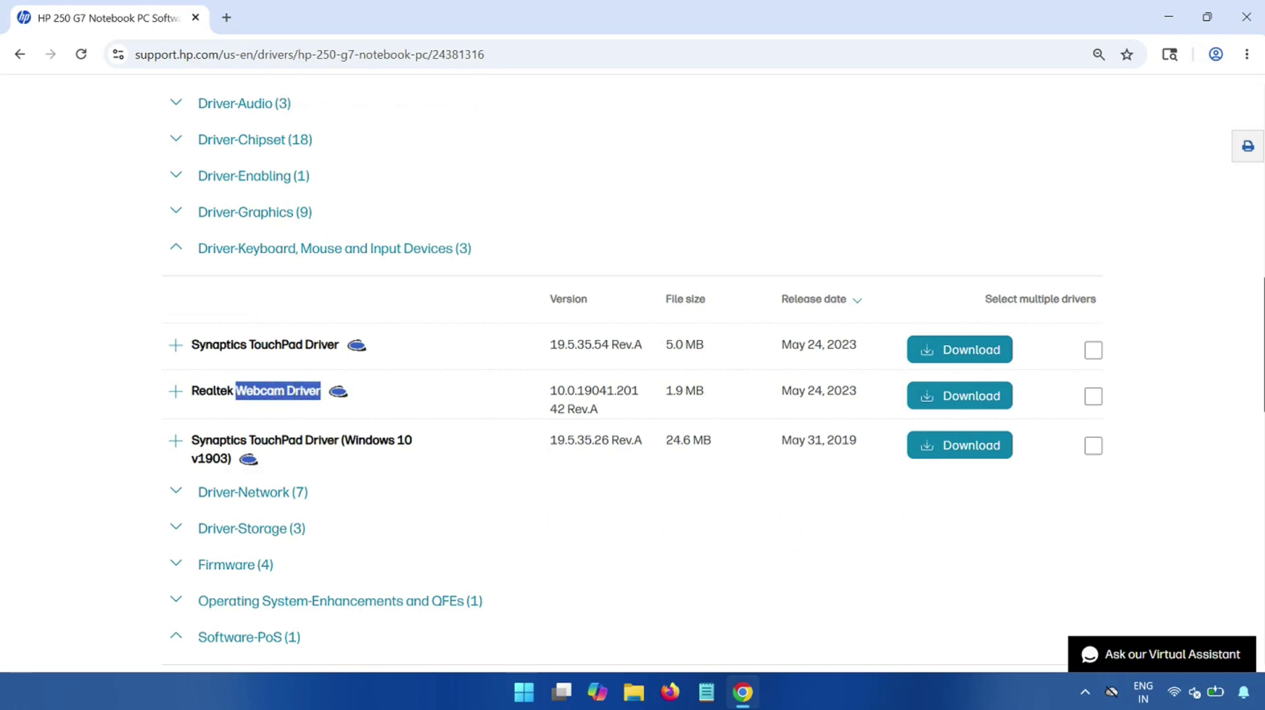
left_click(952, 397)
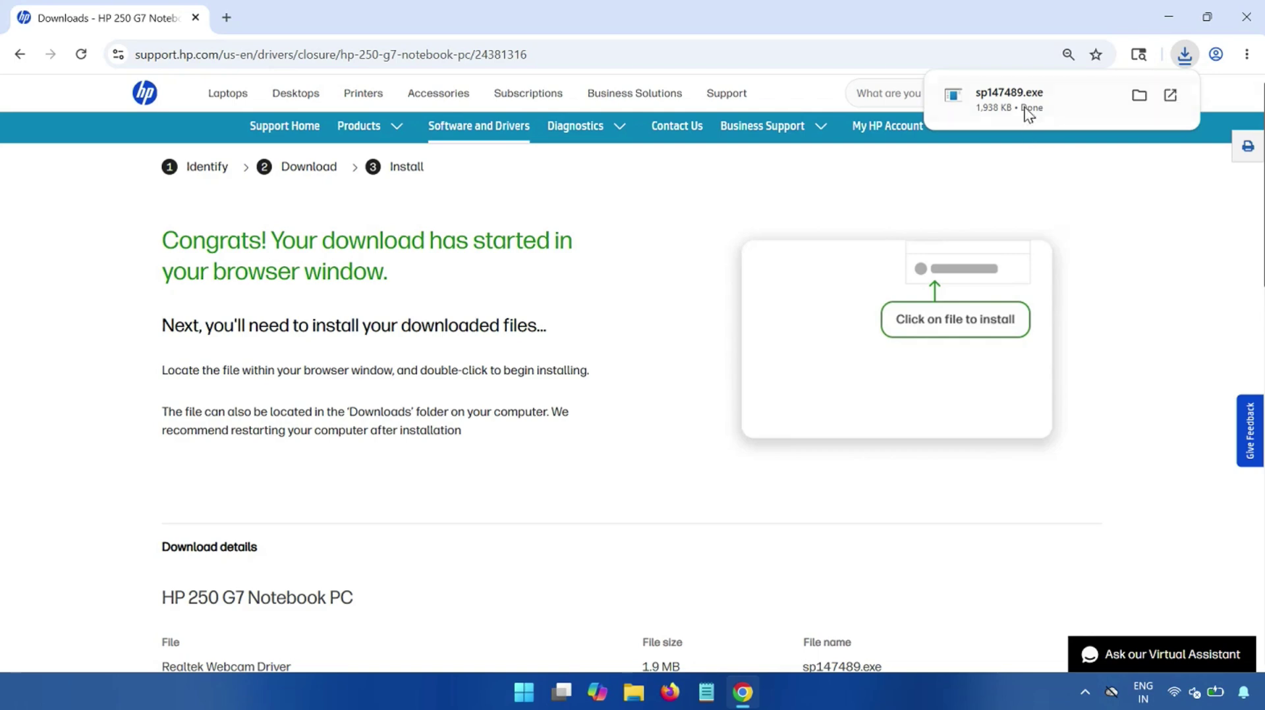
Step: Run the downloaded sp147489.exe with administrator permission, accept the license terms, complete the installer wizard, and close the browser
left_click(1016, 106)
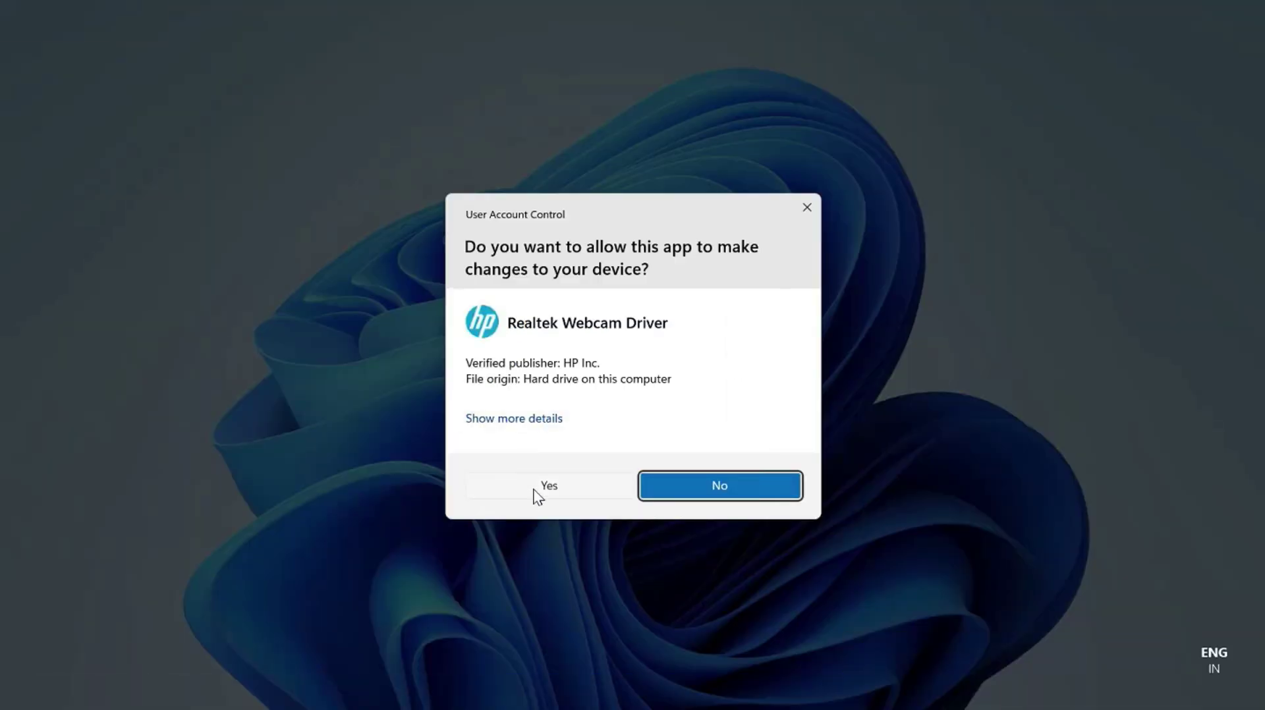
left_click(548, 485)
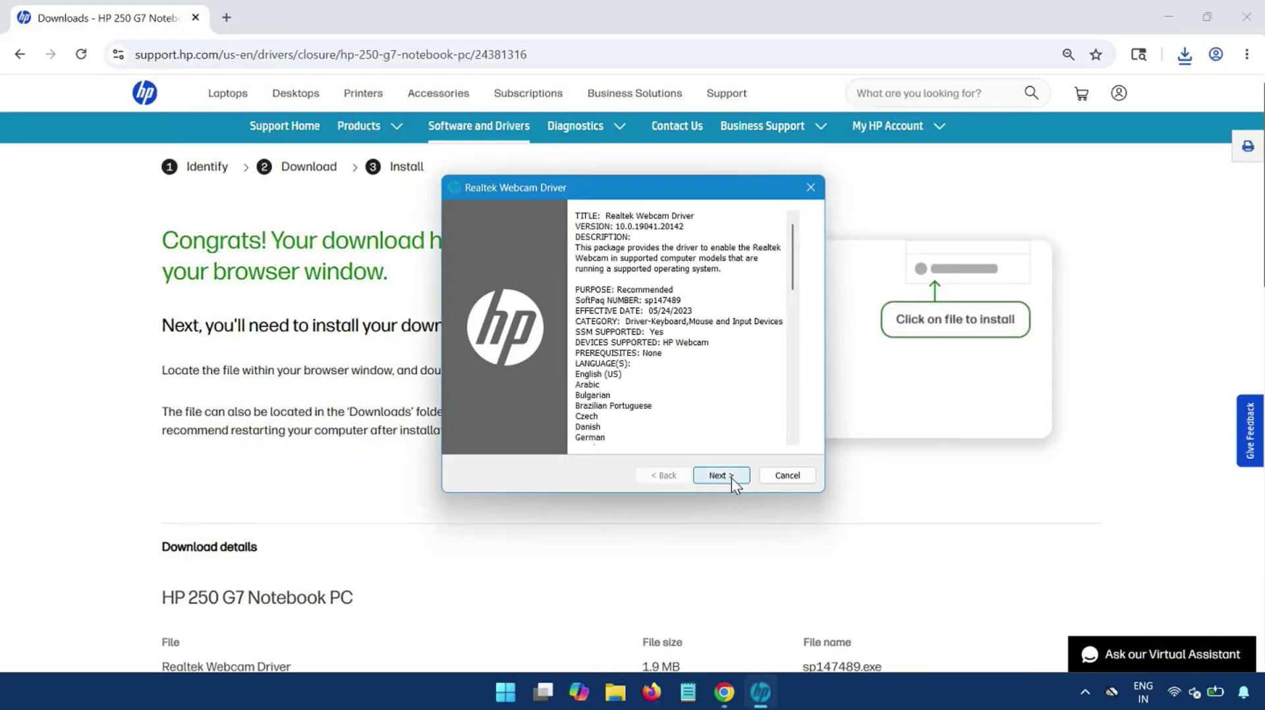
left_click(730, 477)
left_click(556, 424)
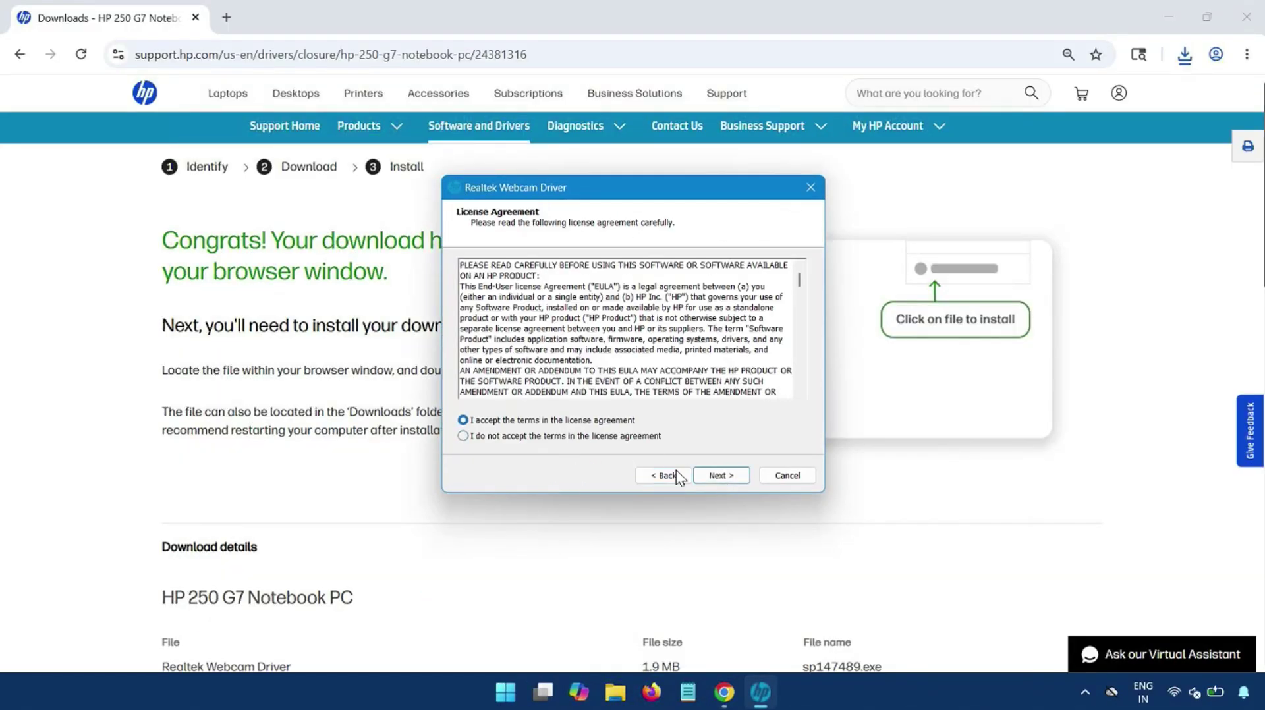
left_click(727, 479)
left_click(727, 476)
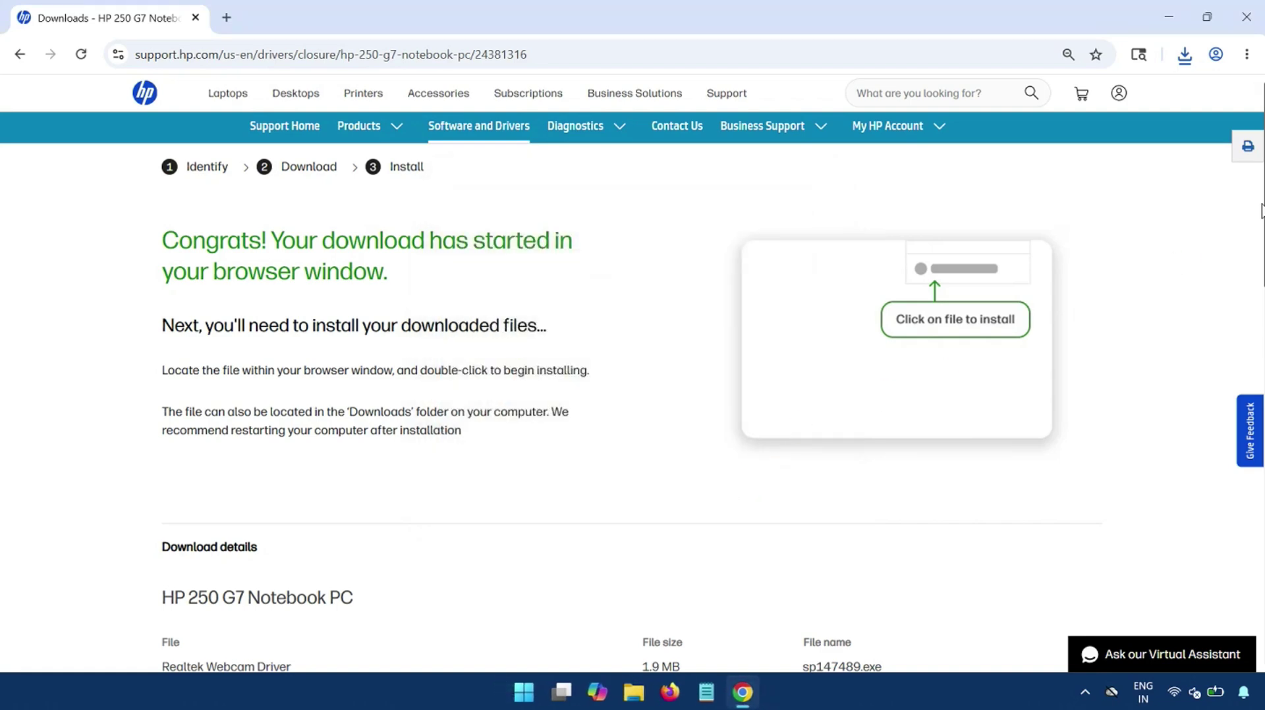
left_click(1244, 27)
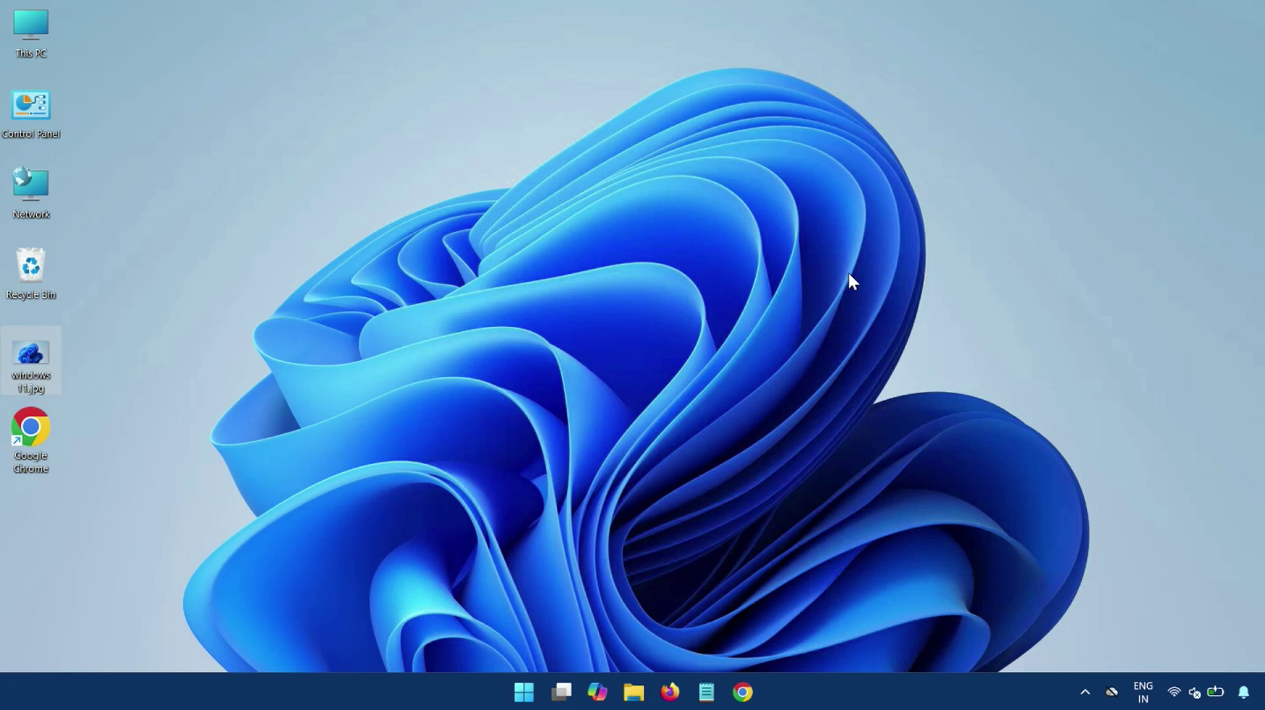
Step: Open the Camera permissions page under Privacy & security in Windows Settings
left_click(539, 689)
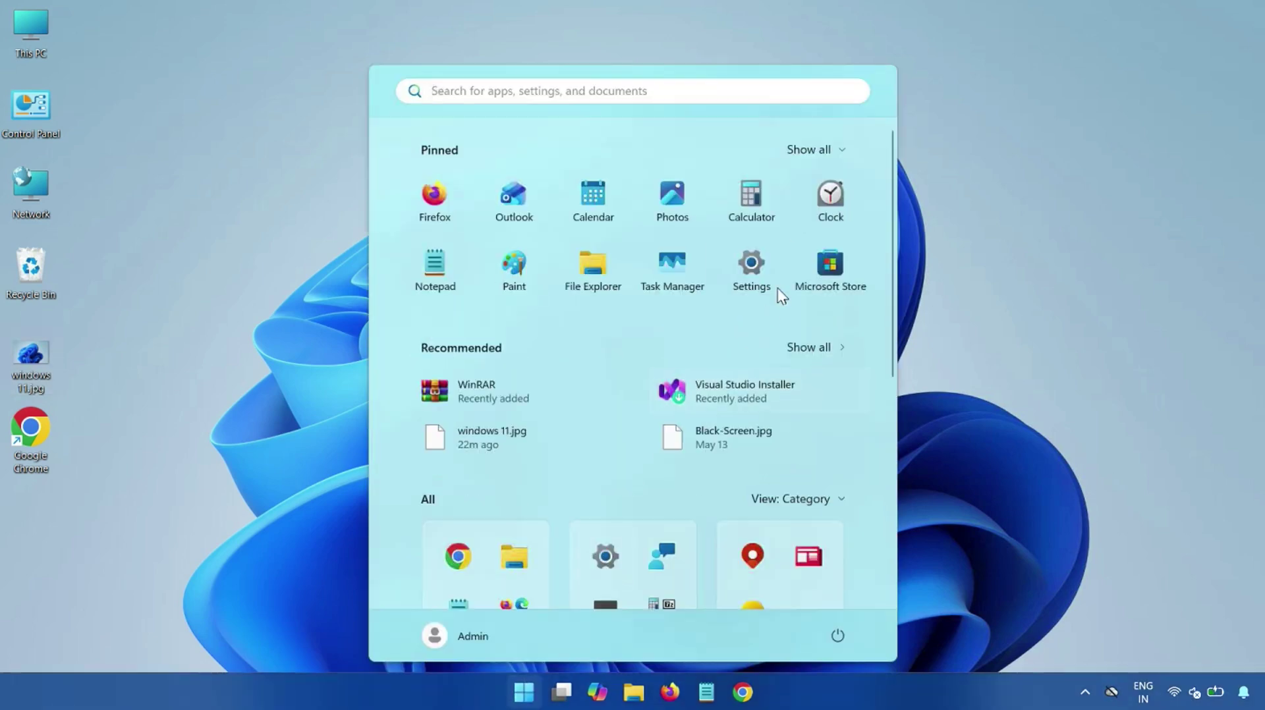
left_click(752, 267)
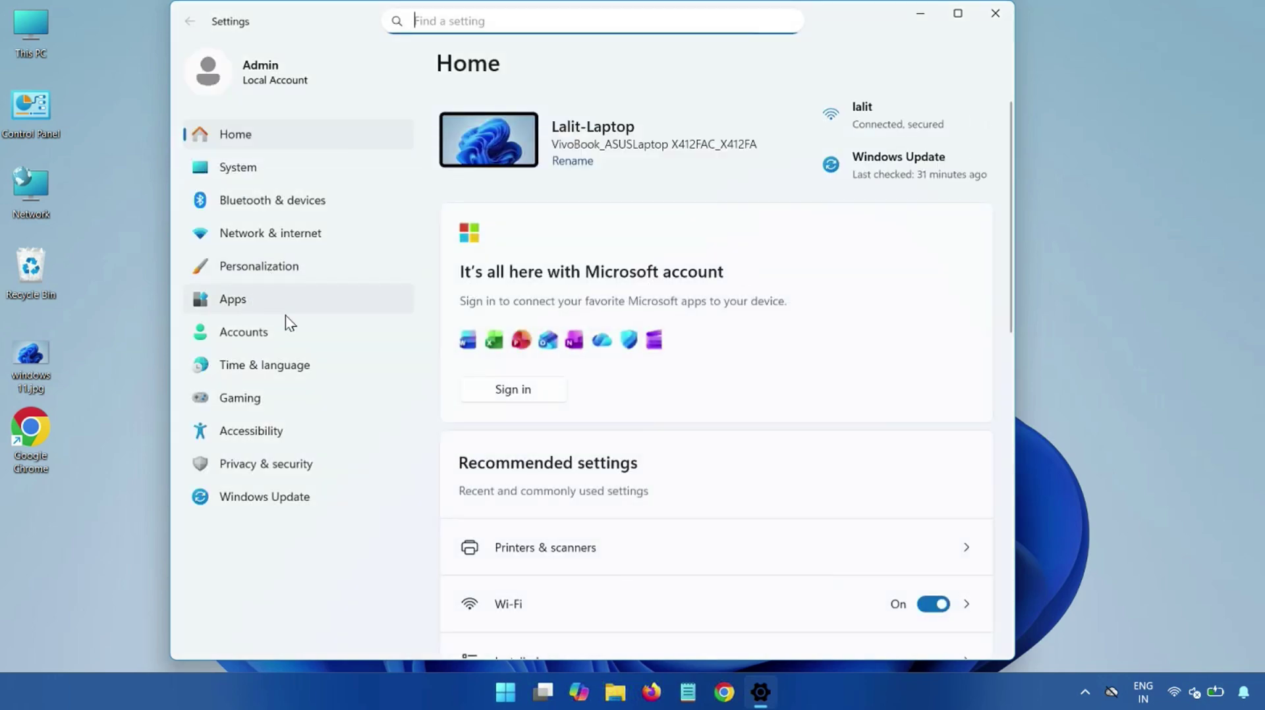
left_click(287, 464)
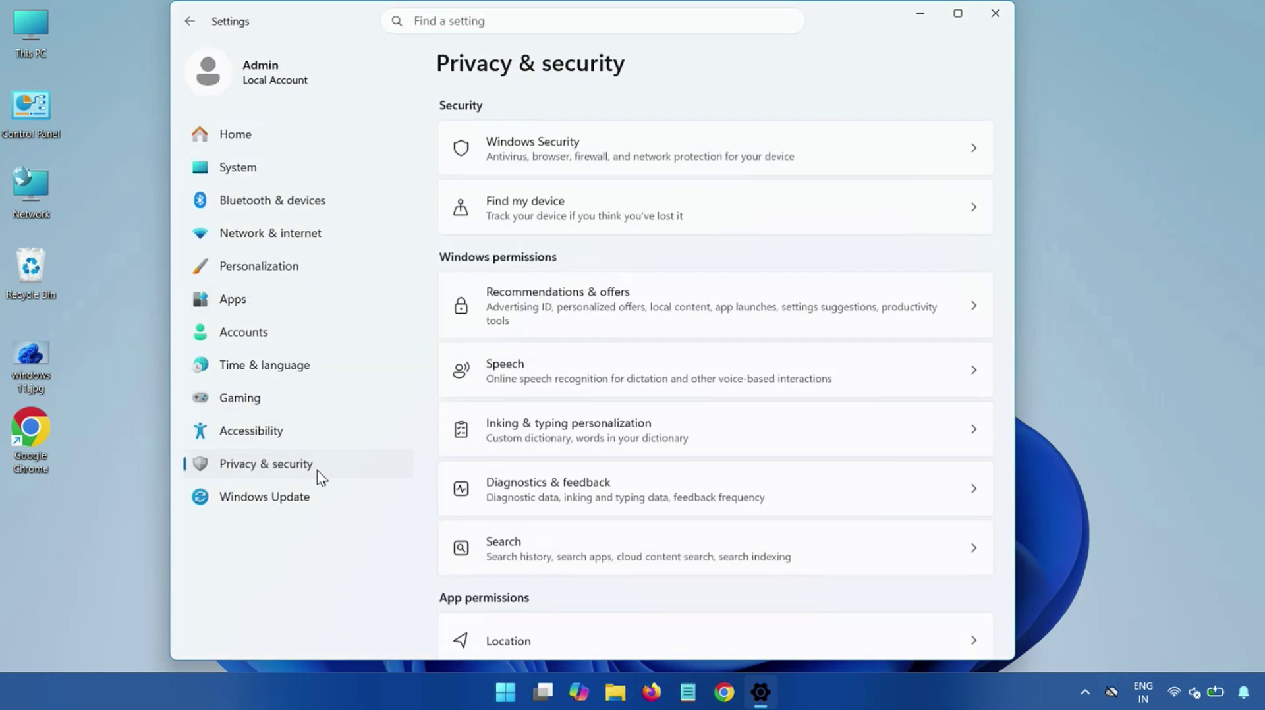
scroll(665, 413, "down", 5)
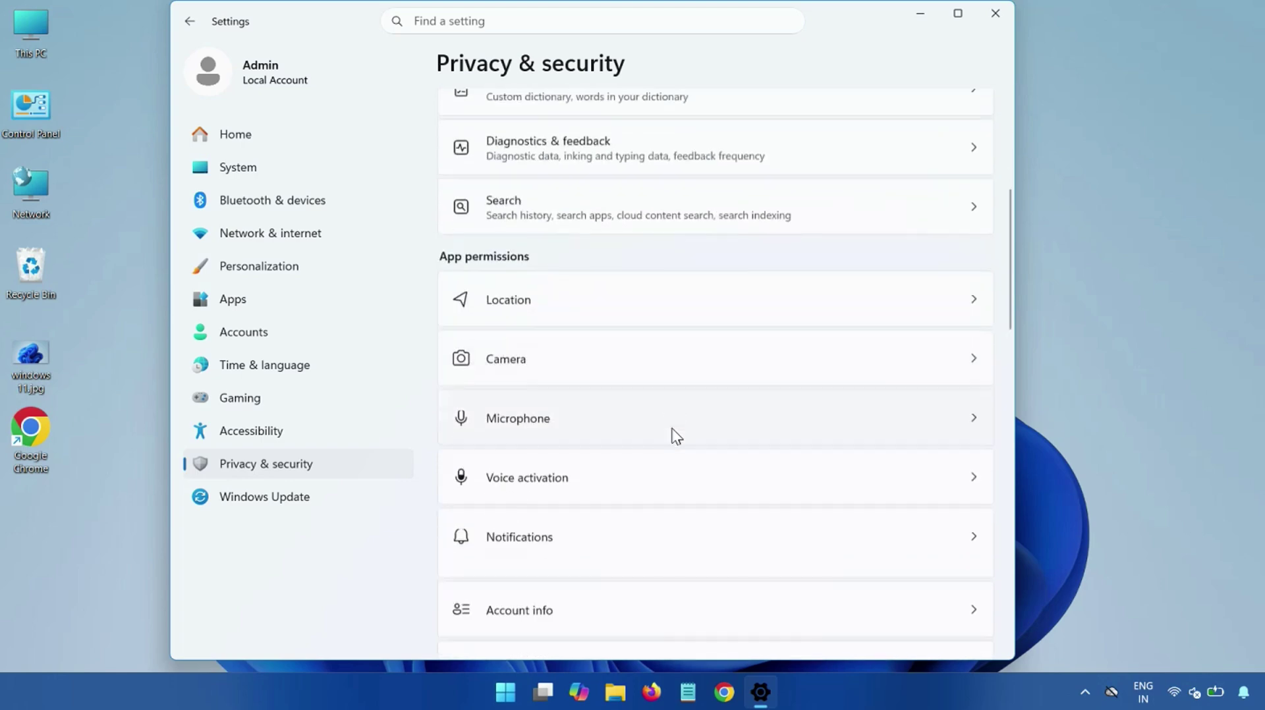
left_click(549, 368)
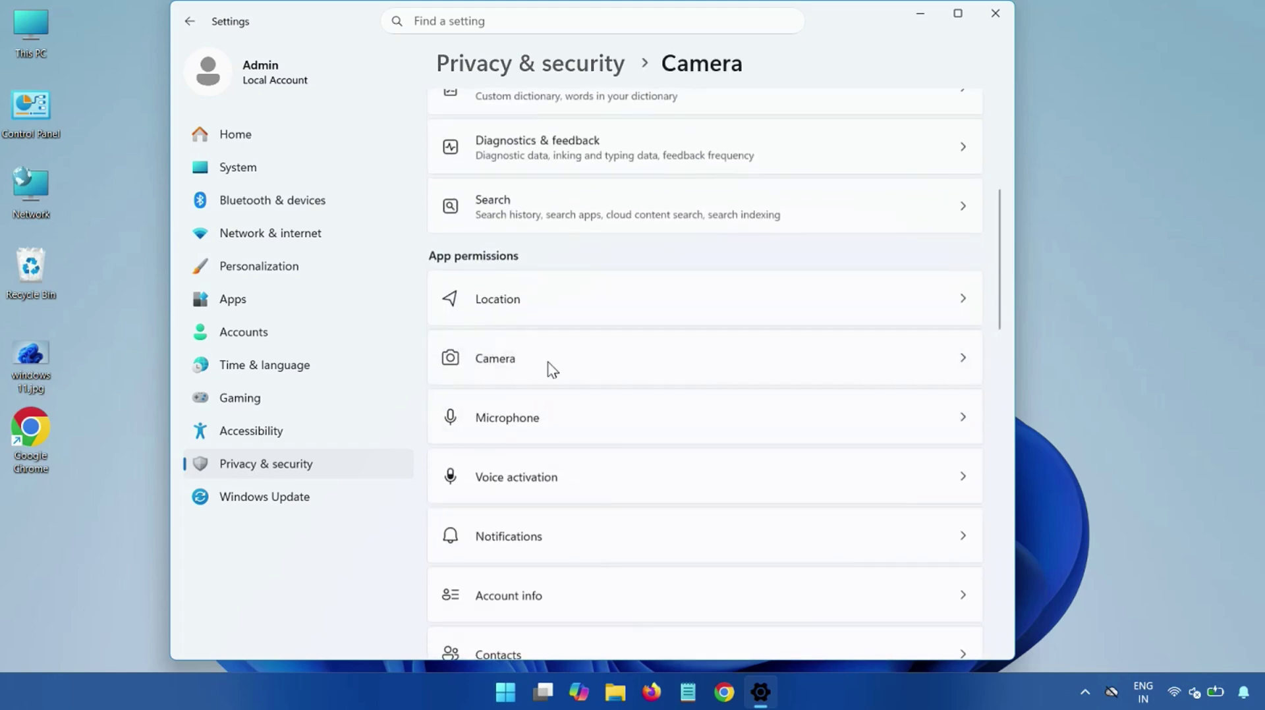
Step: Turn on Camera access for the device and allow the Camera app to use it, then close Settings
left_click(966, 201)
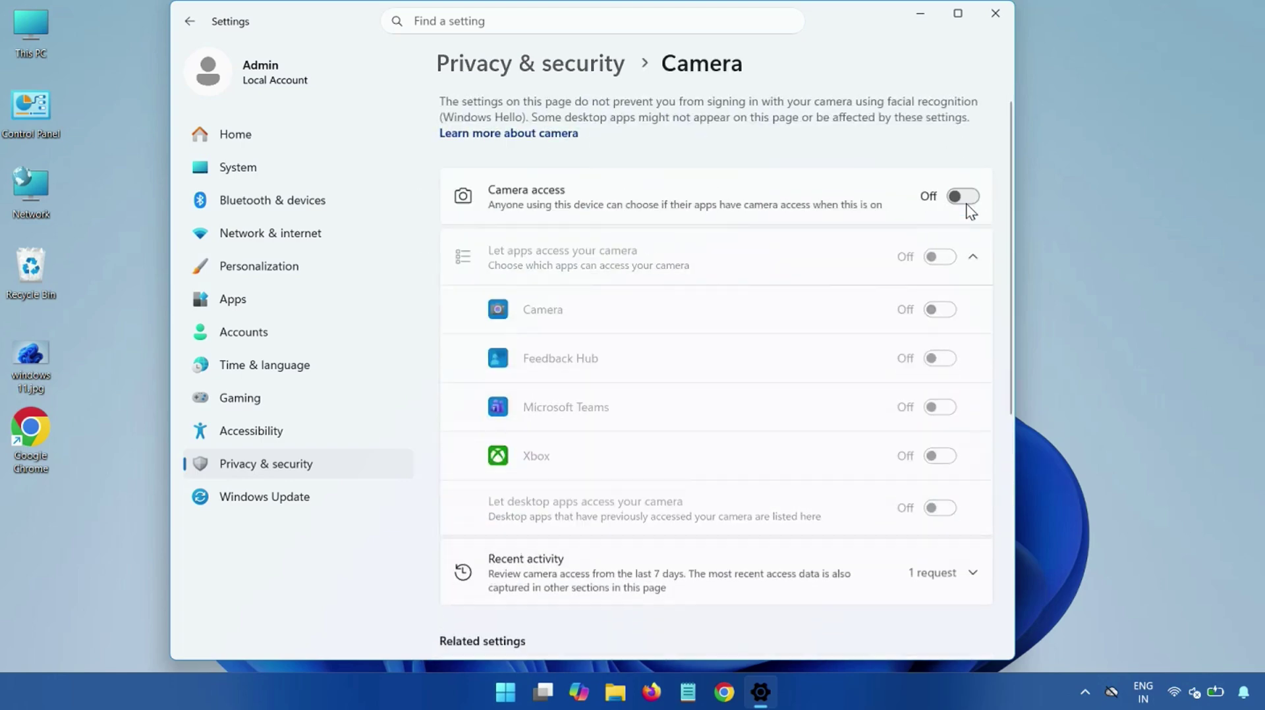
left_click(964, 200)
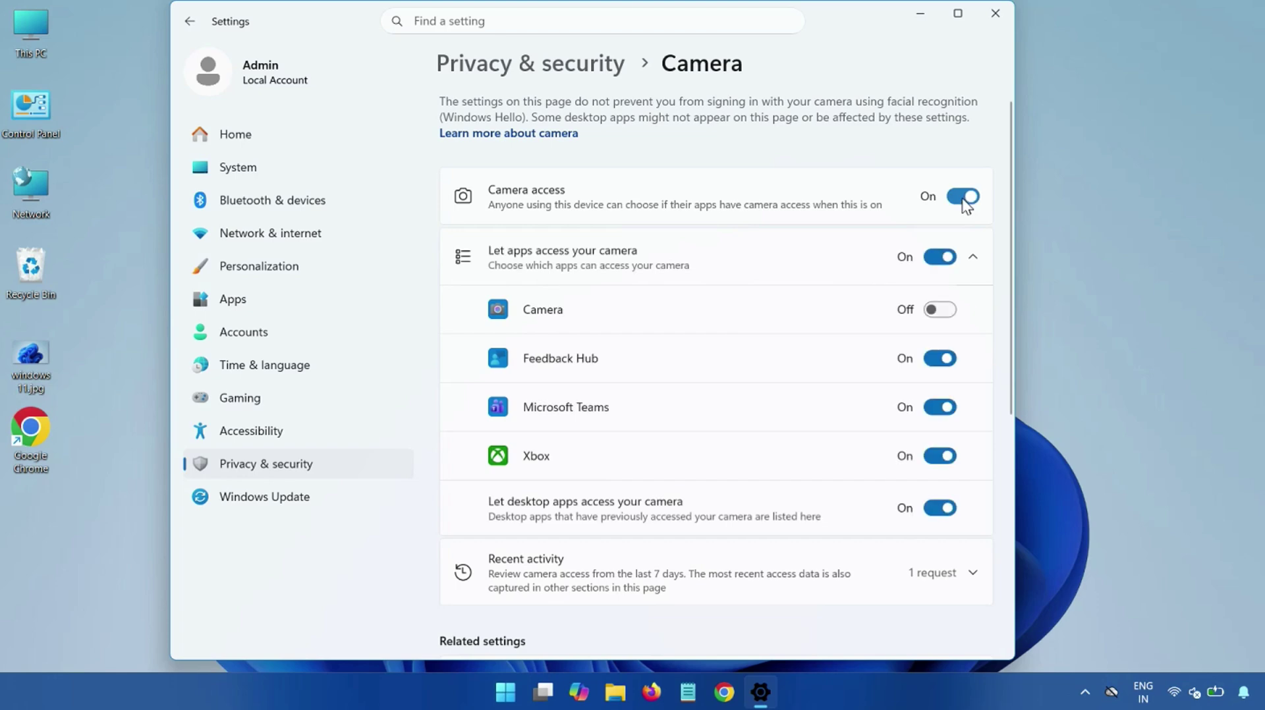
left_click(927, 315)
scroll(932, 399, "down", 4)
scroll(932, 399, "up", 4)
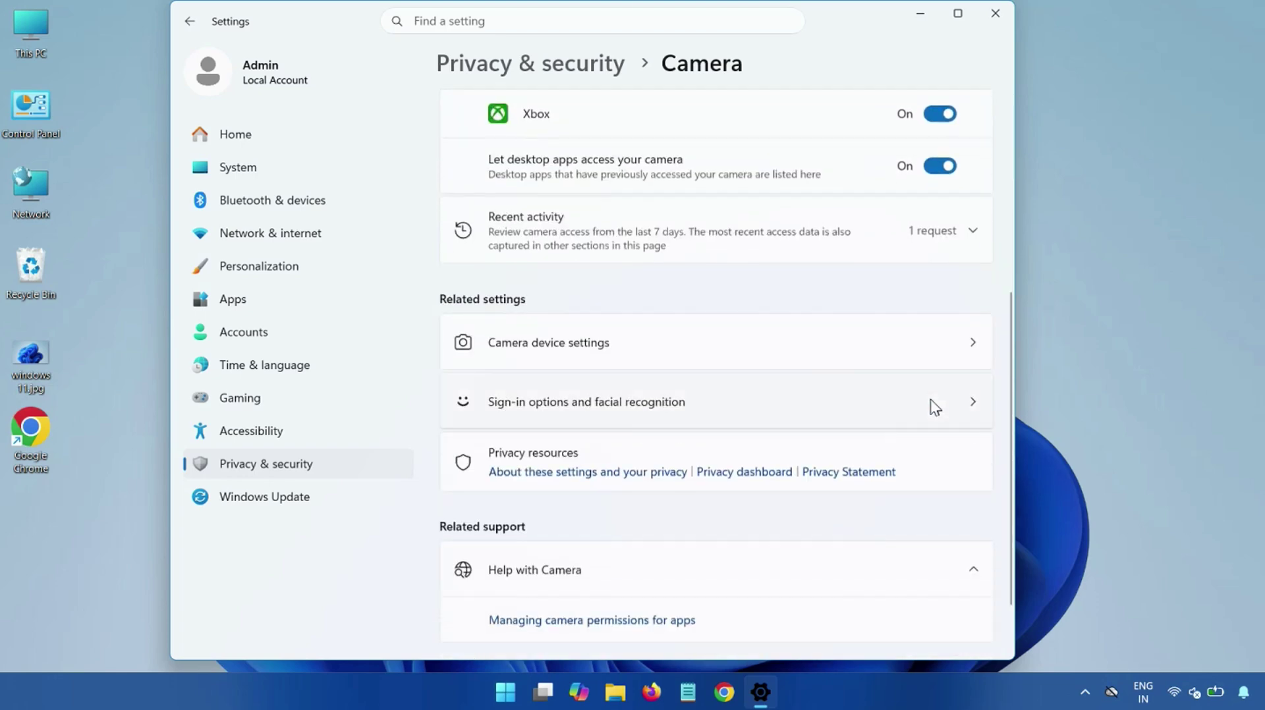
left_click(995, 19)
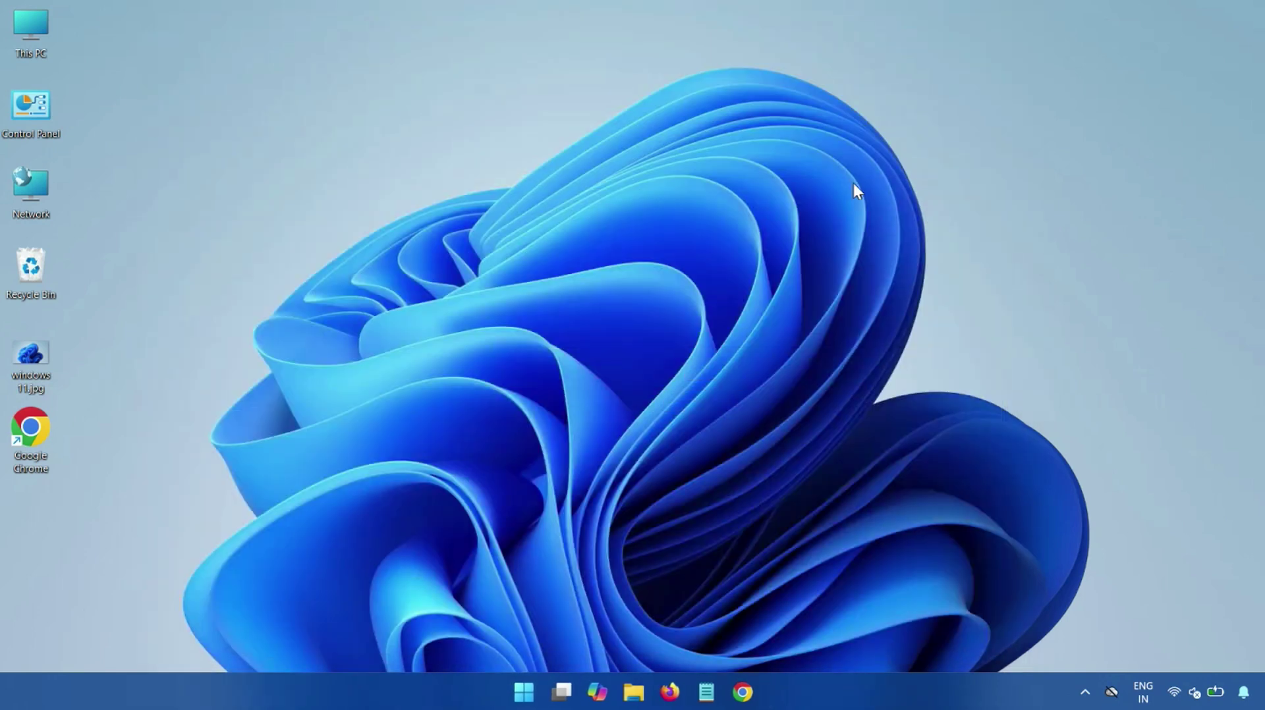
Step: Open Windows PowerShell as administrator and allow it to make changes to the device
left_click(516, 686)
type("pwo")
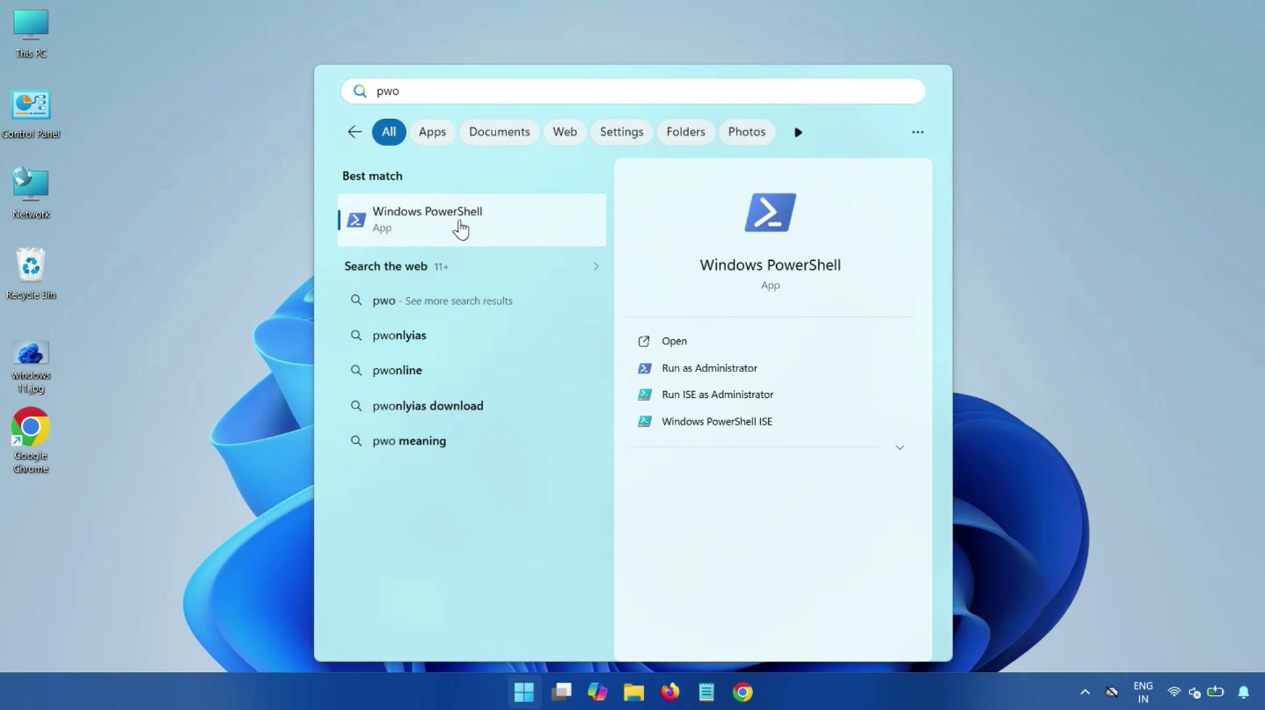
right_click(461, 230)
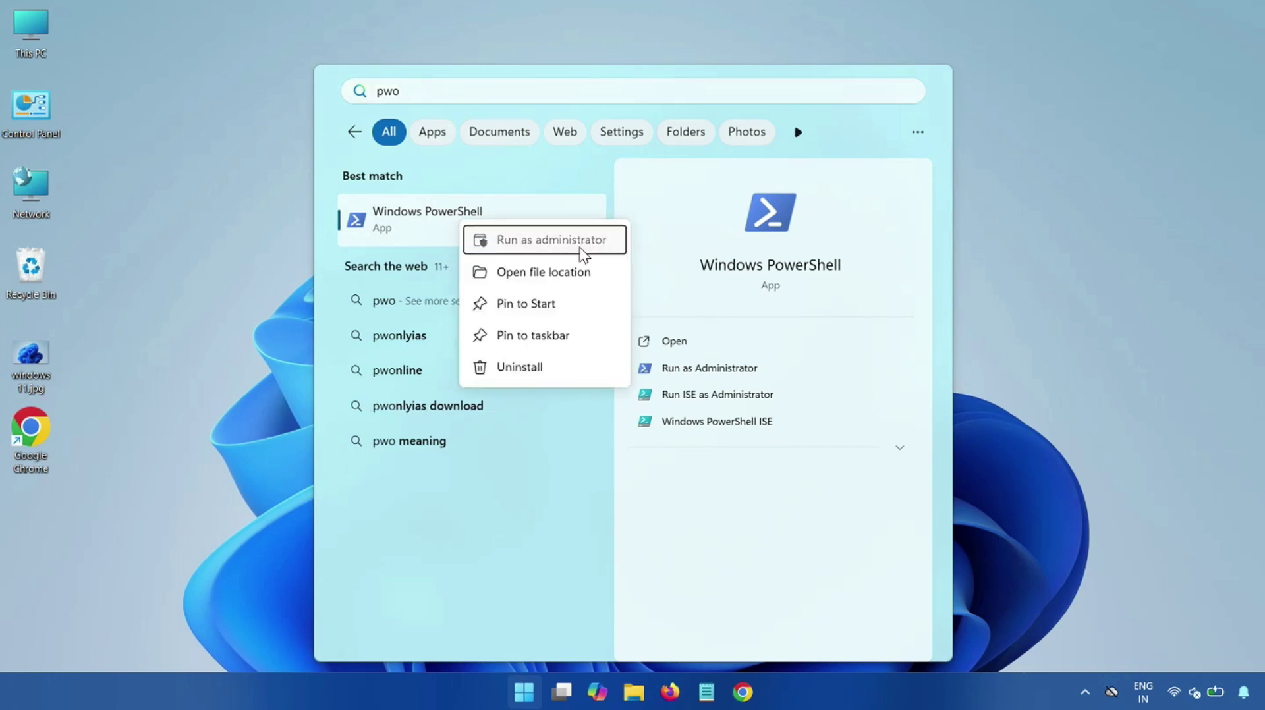
left_click(582, 247)
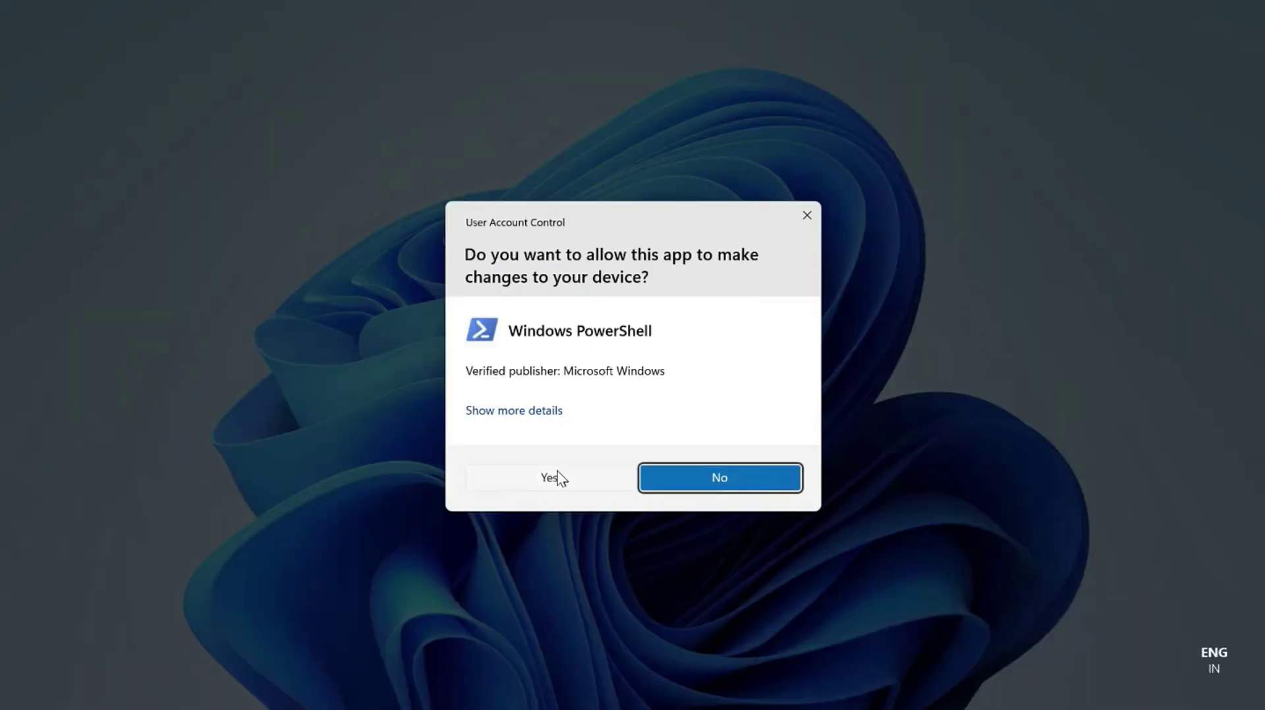
left_click(557, 476)
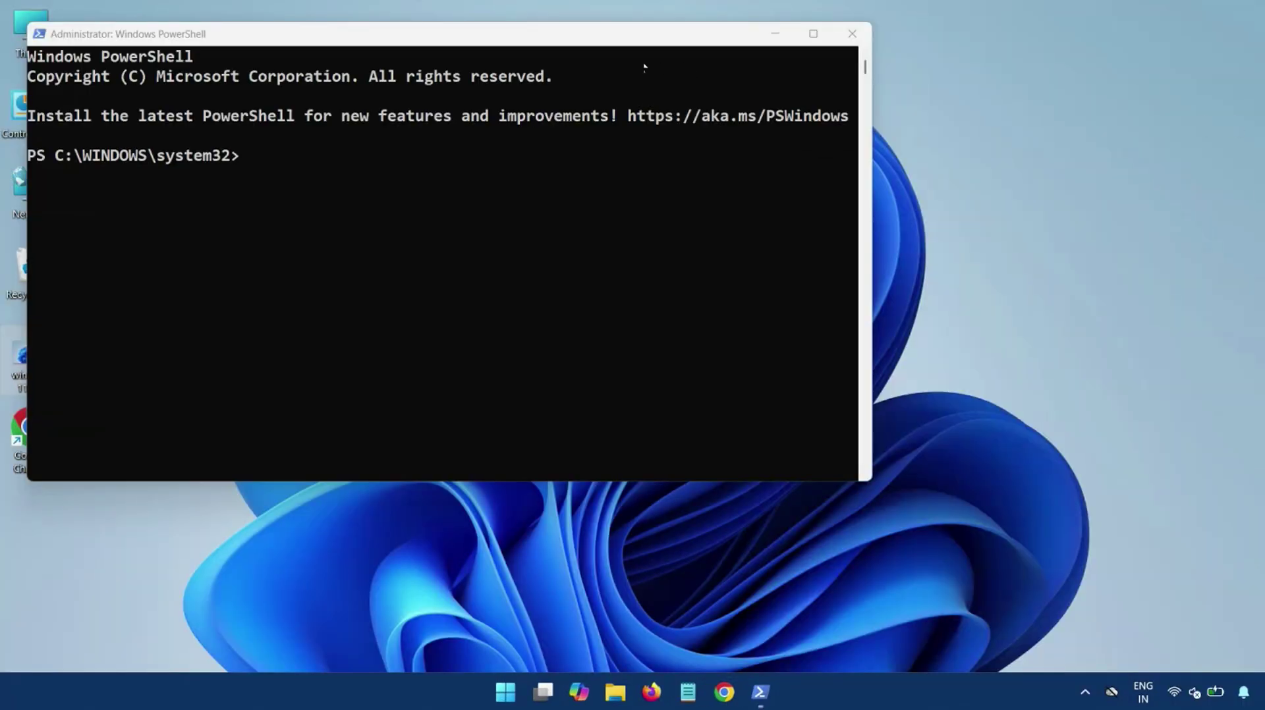
Step: Restart the camera frame server service with "Get-Service FrameServer | Restart-Service" and close PowerShell
left_click_drag(565, 46, 760, 58)
right_click(456, 181)
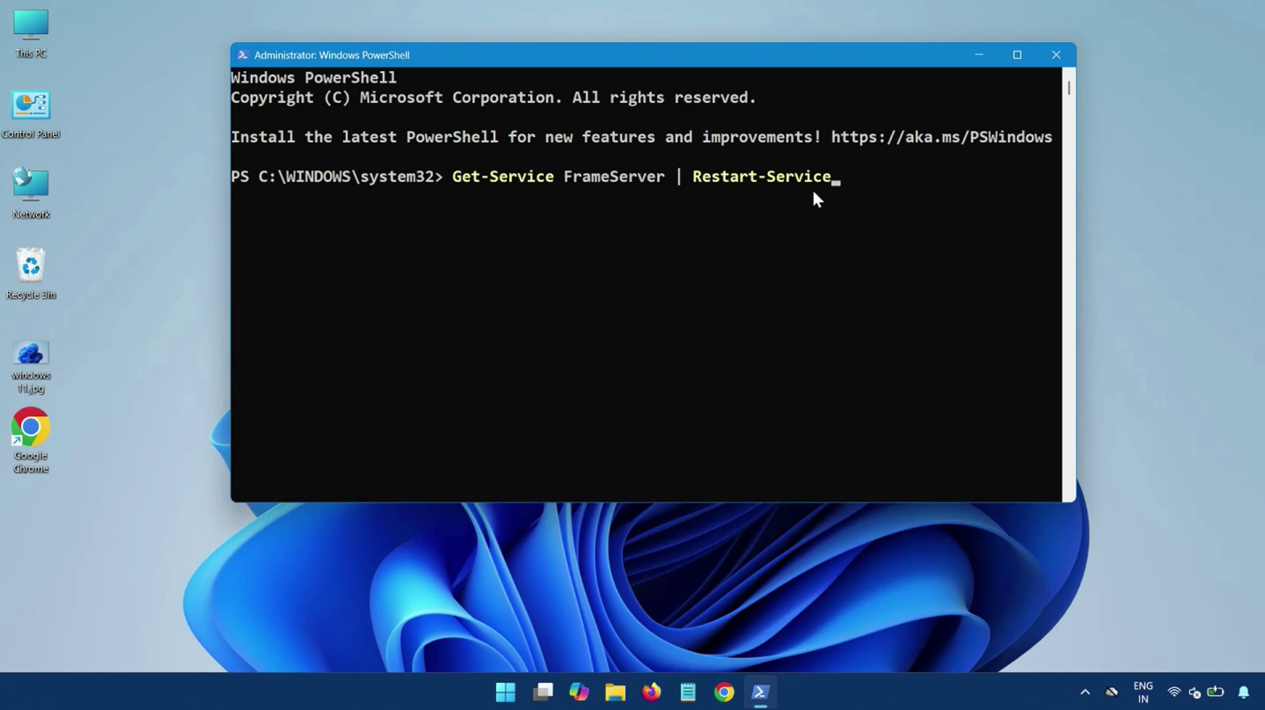
key("Return")
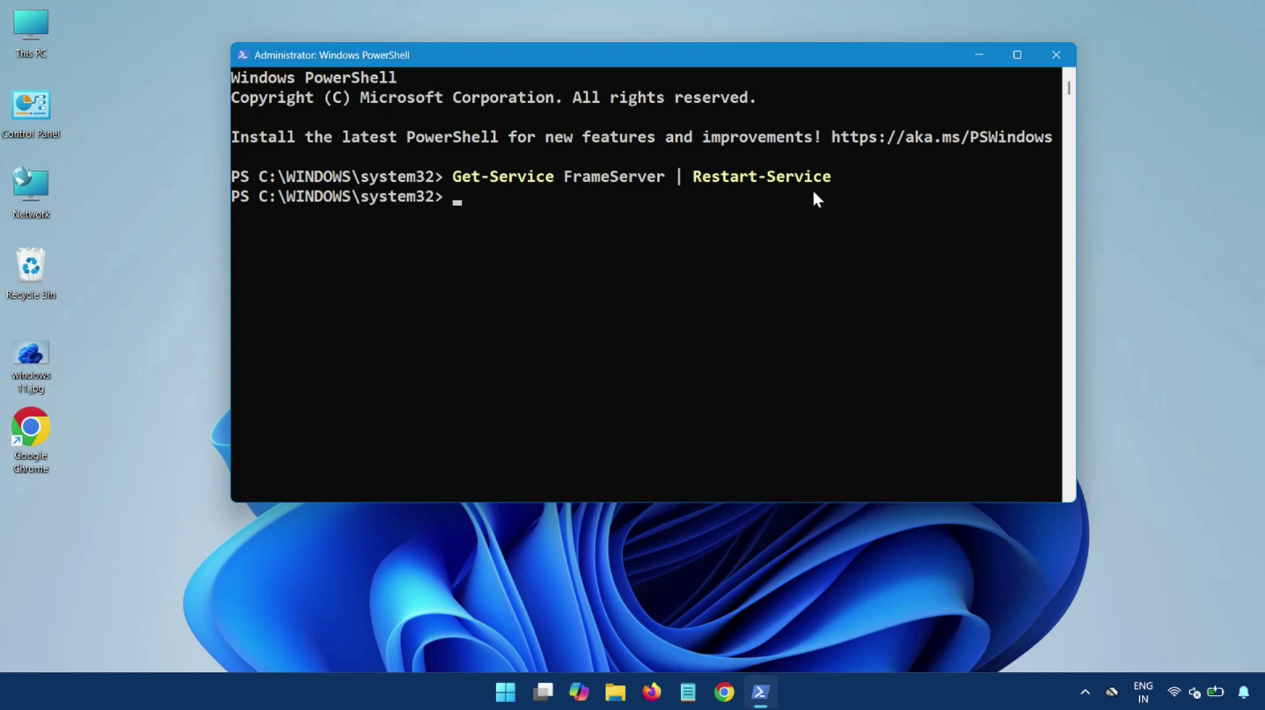
left_click(1056, 55)
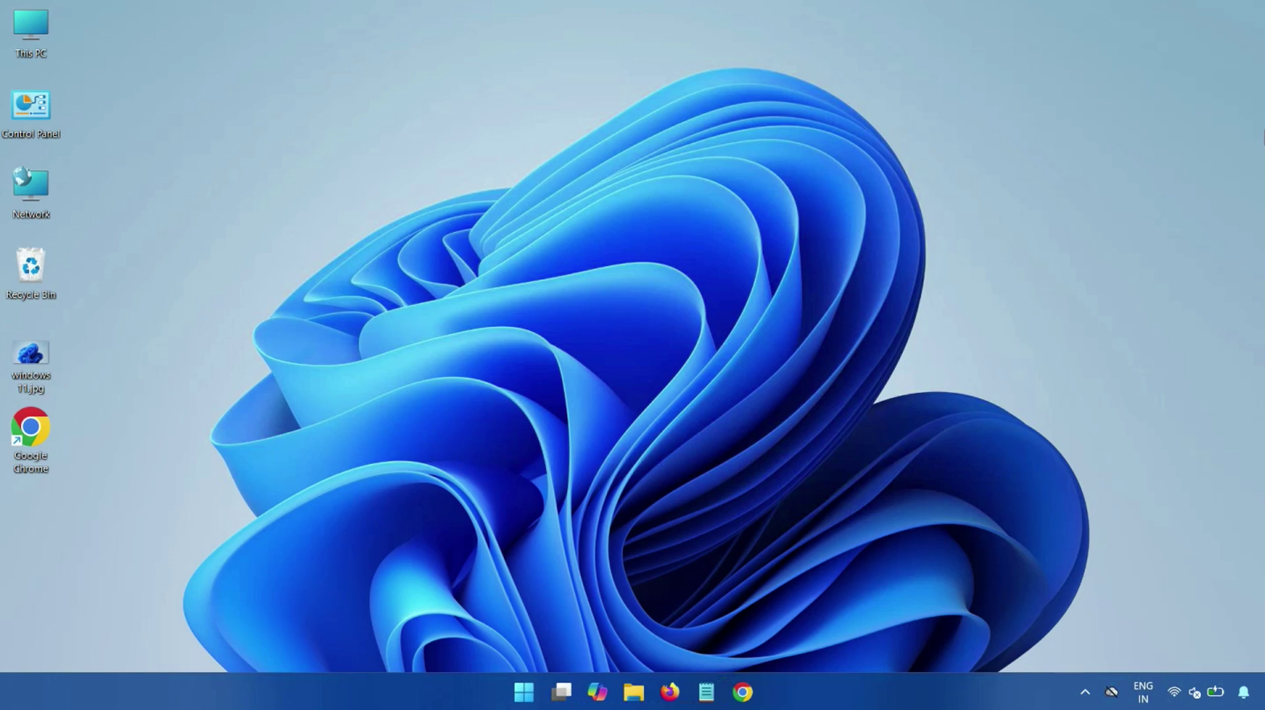
Step: Open Command Prompt as administrator and allow it to make changes to the device
left_click(523, 693)
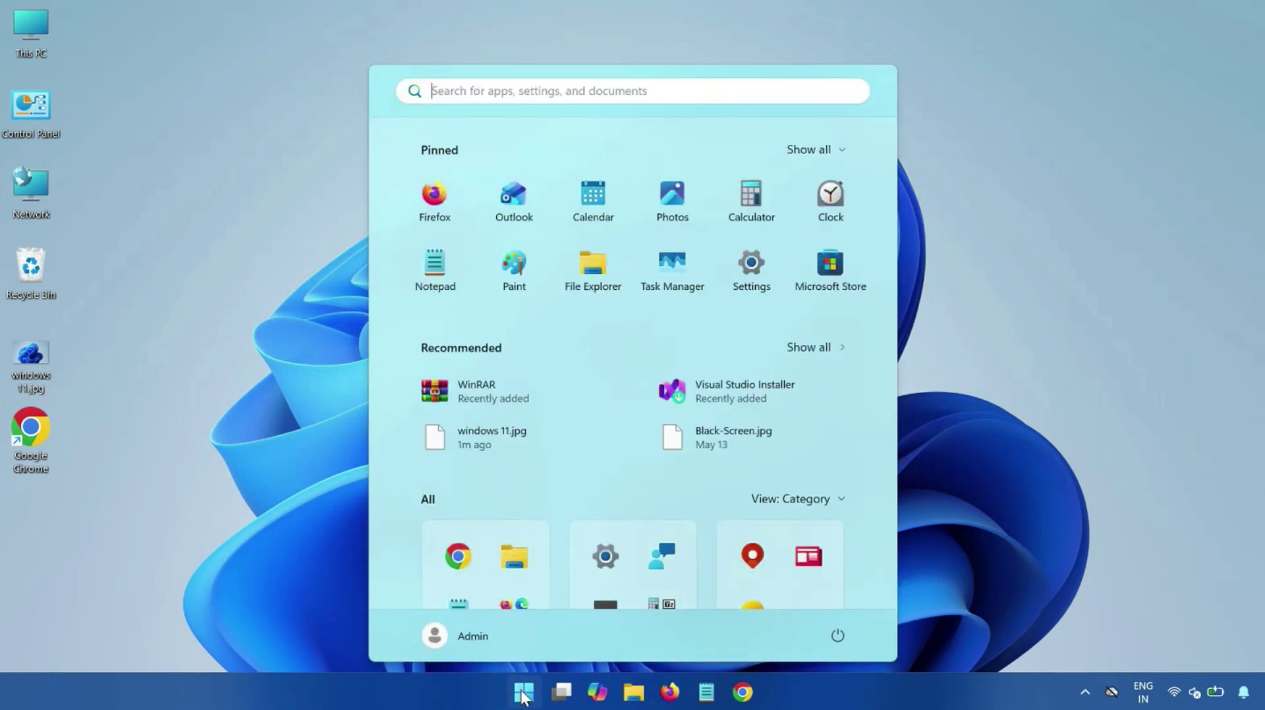
type("cmd")
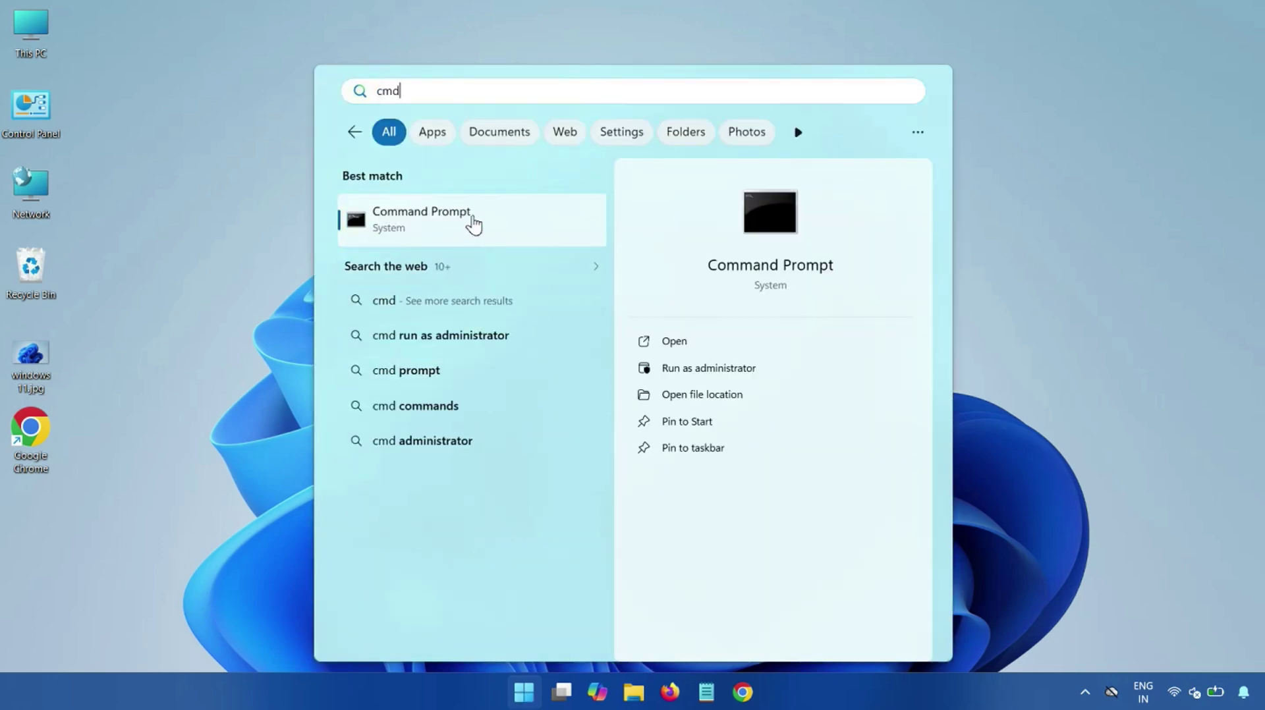
right_click(474, 225)
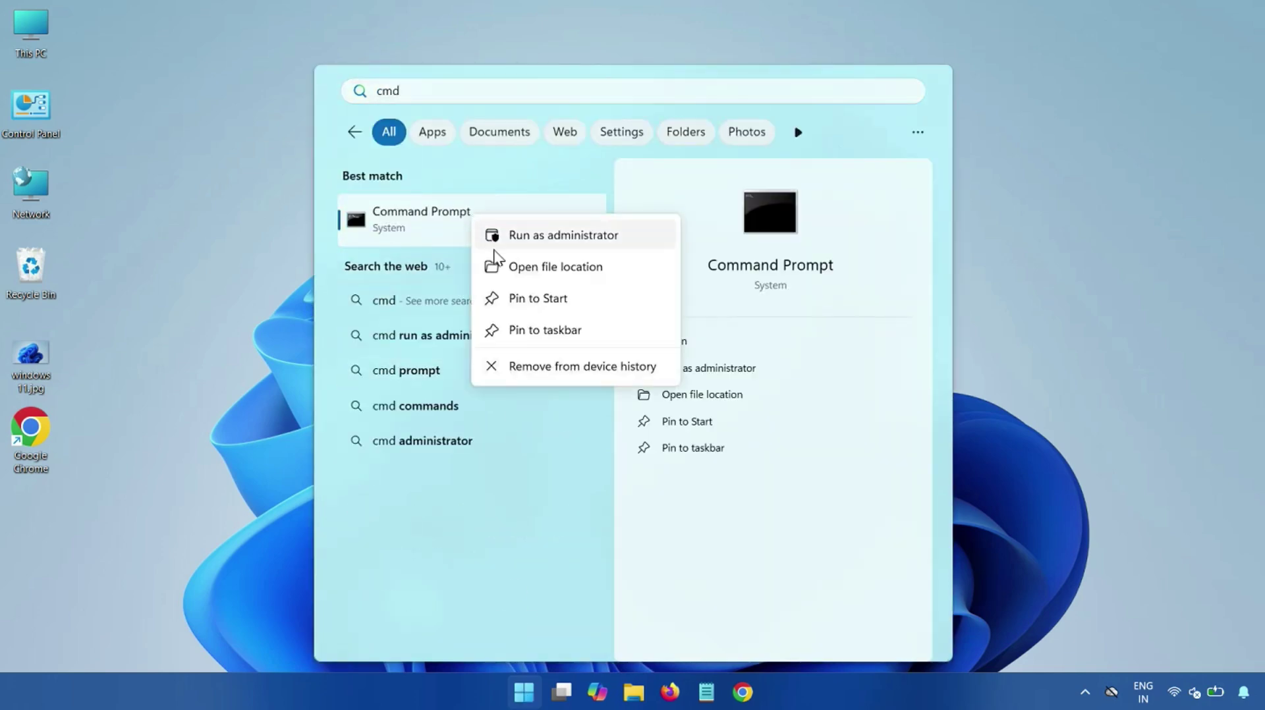
left_click(565, 241)
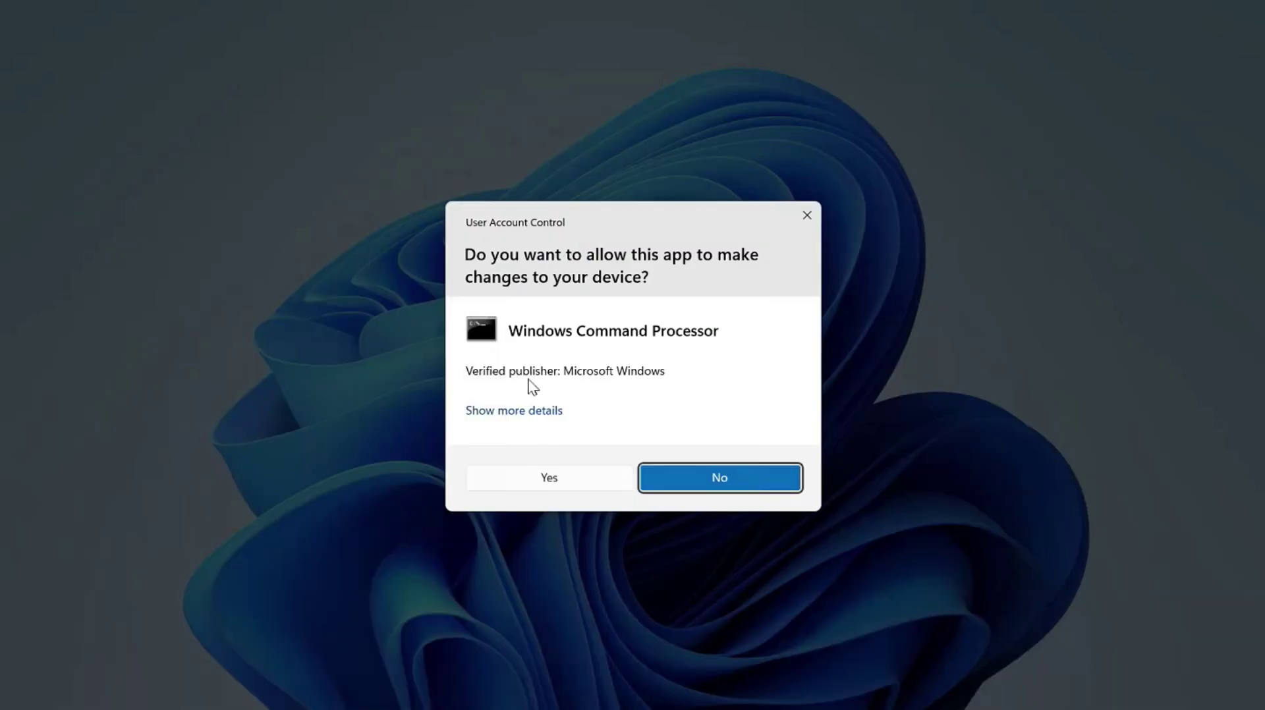
left_click(538, 489)
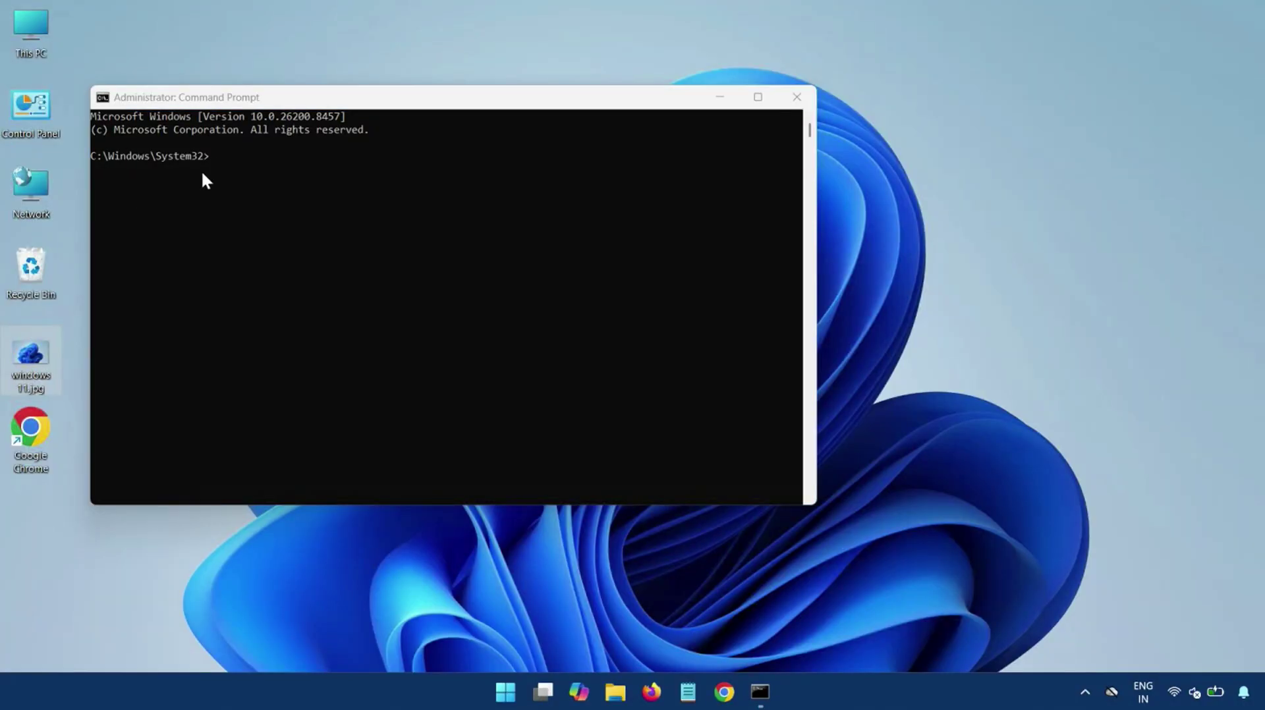
Step: Start a system file scan by running "sfc /scannow" in the elevated Command Prompt
left_click(212, 162)
type("sfc /scannow")
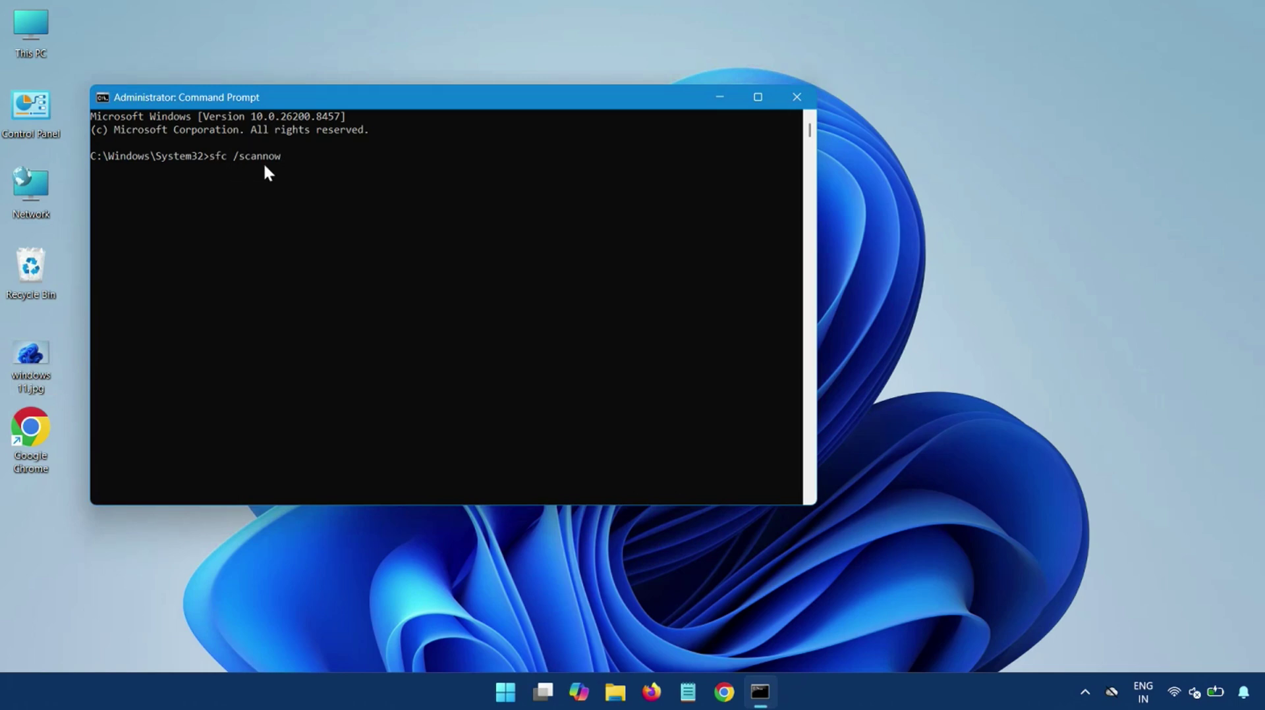
key("Return")
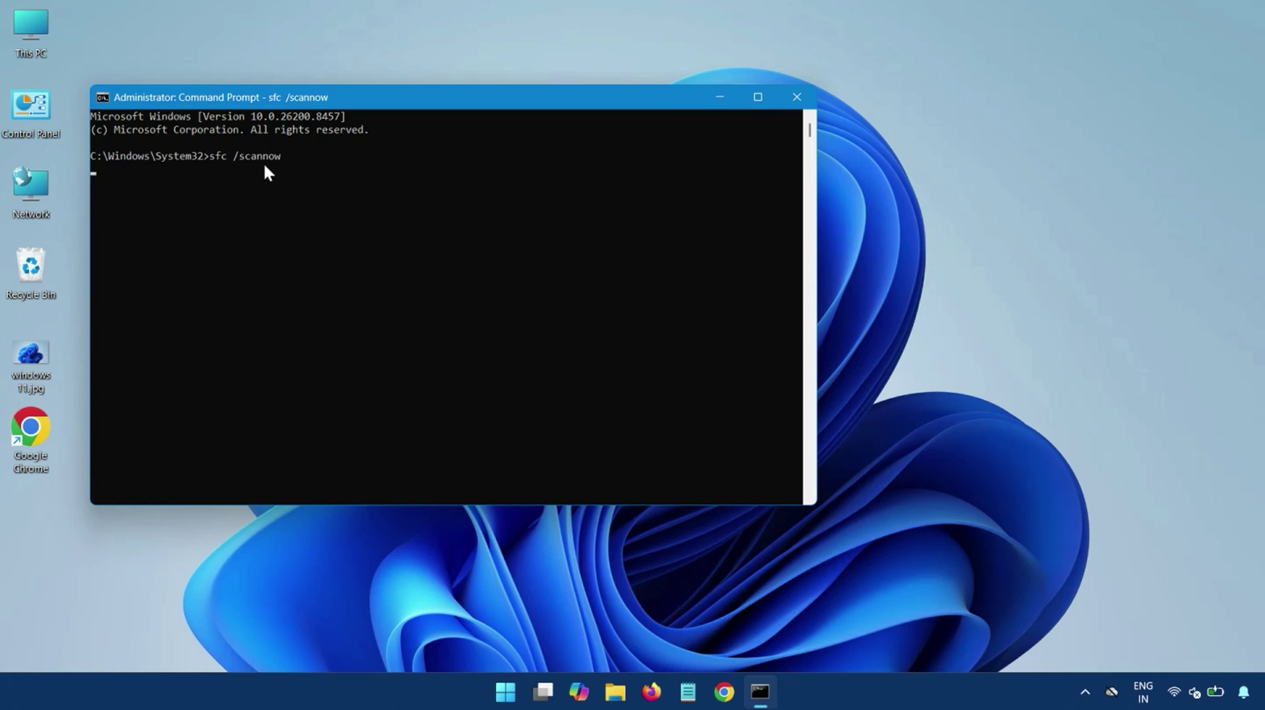